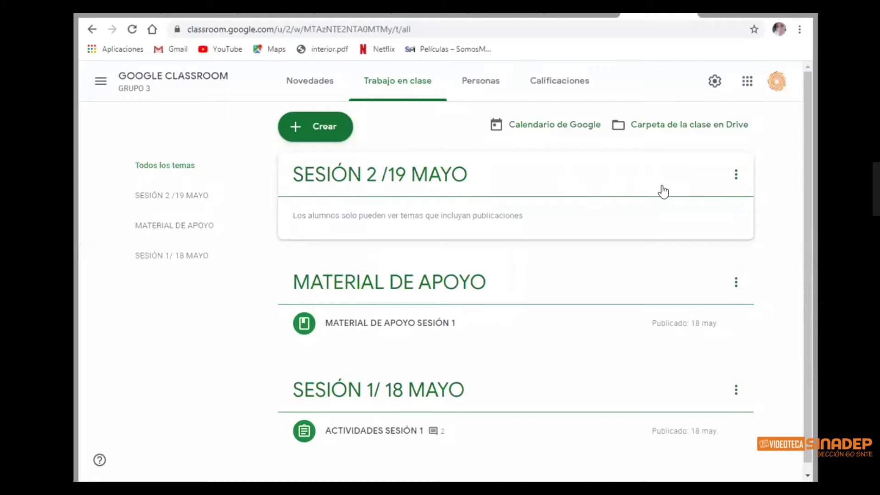
pyautogui.click(735, 176)
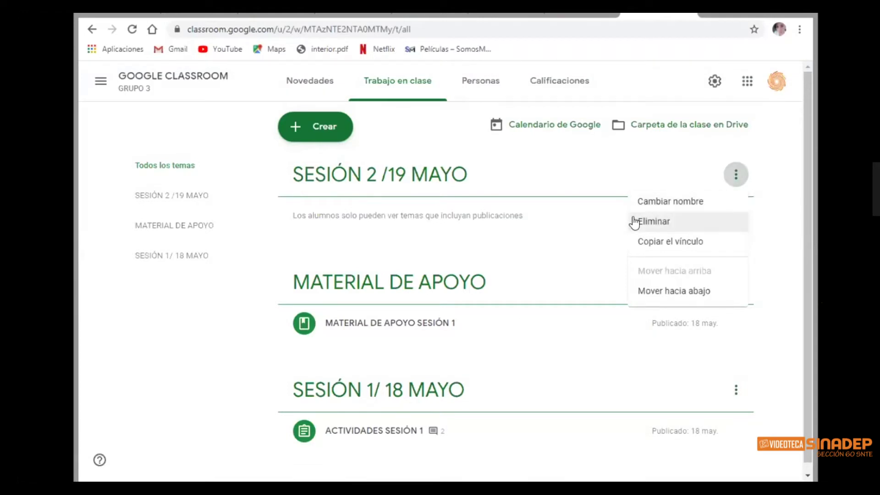
pyautogui.click(655, 210)
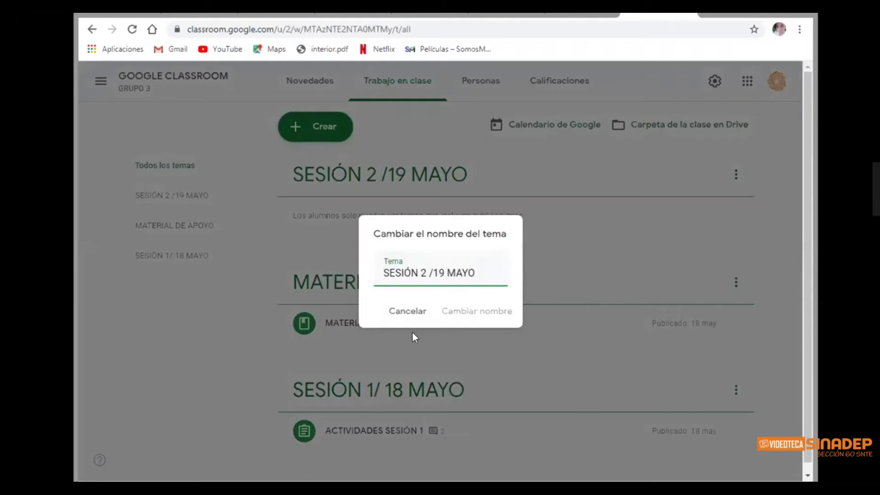
pyautogui.click(399, 312)
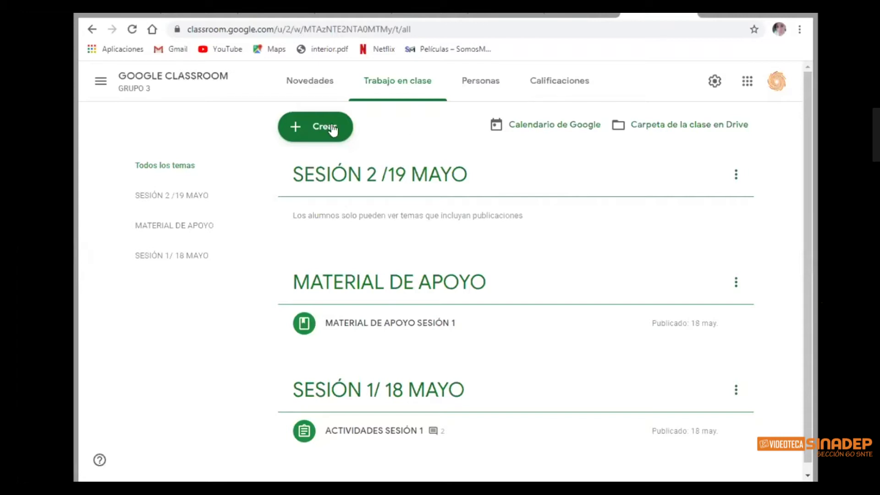
# Start a new Material post in the GRUPO 3 class's classwork
pyautogui.click(394, 82)
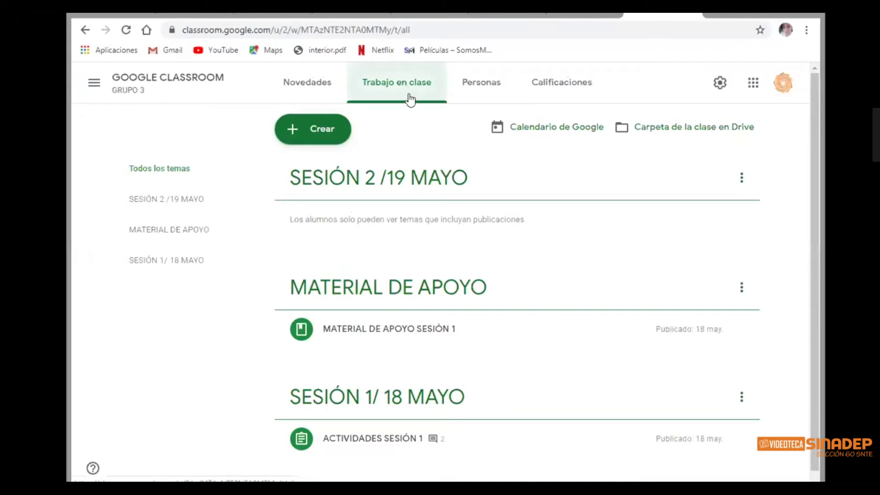
pyautogui.click(291, 134)
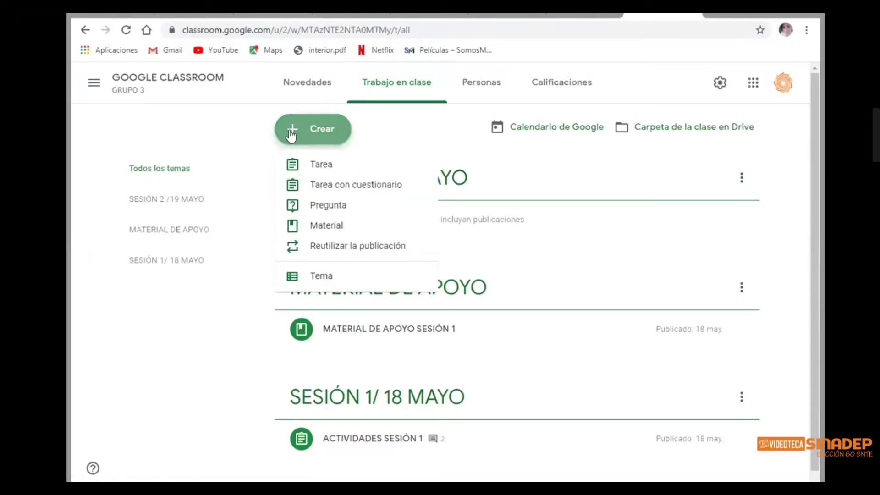
pyautogui.click(323, 234)
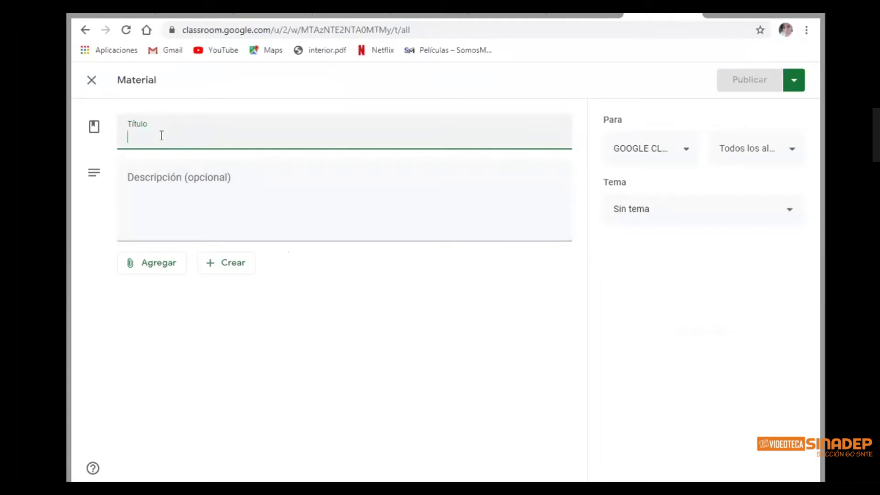
pyautogui.write('MATERIAL')
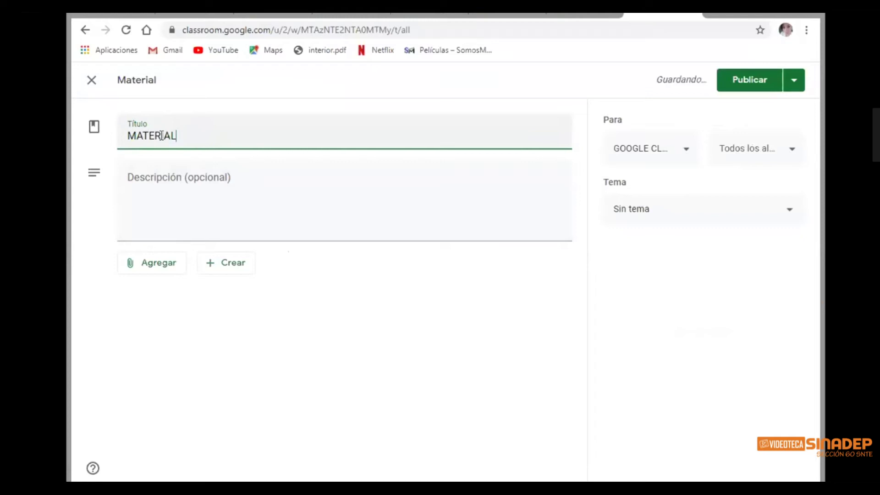
pyautogui.write(' DE APOY')
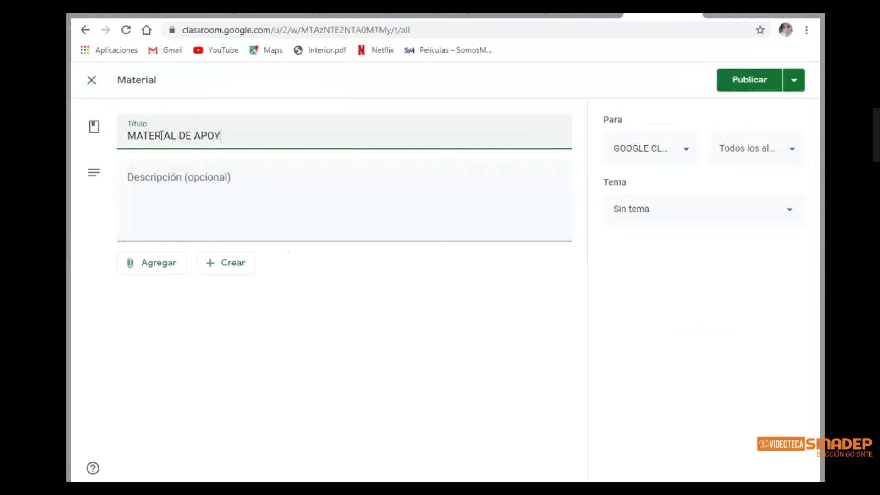
pyautogui.write('O SESIÓN')
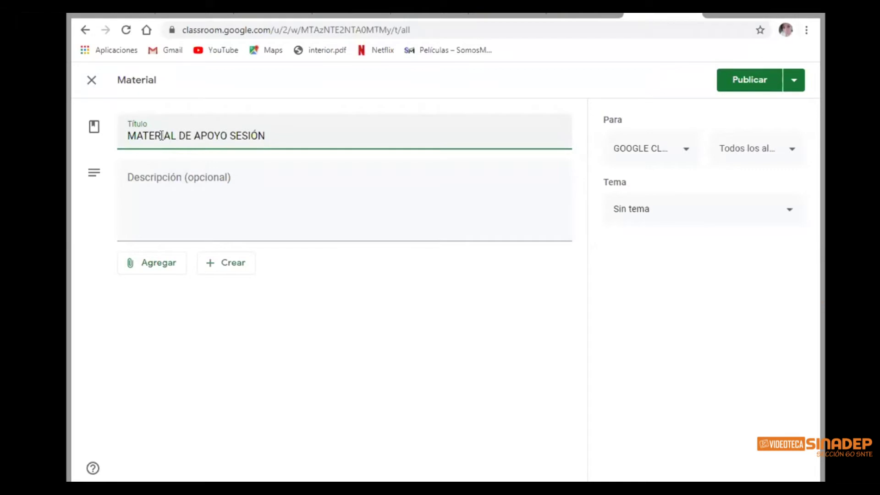
pyautogui.press('BackSpace')
pyautogui.press('BackSpace')
pyautogui.press('BackSpace')
pyautogui.press('BackSpace')
pyautogui.press('BackSpace')
pyautogui.press('BackSpace')
pyautogui.press('BackSpace')
pyautogui.press('BackSpace')
pyautogui.press('BackSpace')
pyautogui.press('BackSpace')
pyautogui.press('BackSpace')
pyautogui.press('BackSpace')
pyautogui.press('BackSpace')
pyautogui.press('BackSpace')
pyautogui.press('BackSpace')
pyautogui.press('BackSpace')
pyautogui.press('BackSpace')
pyautogui.press('BackSpace')
pyautogui.press('BackSpace')
pyautogui.press('BackSpace')
pyautogui.press('BackSpace')
pyautogui.press('BackSpace')
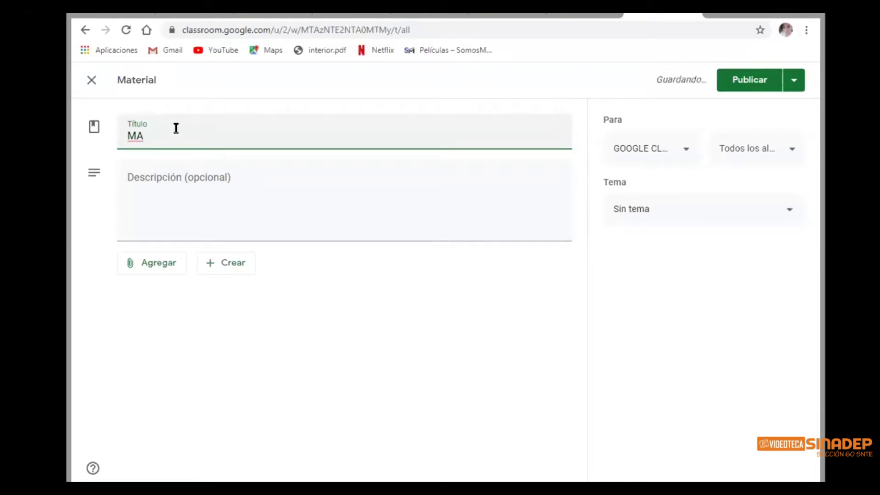
pyautogui.press('BackSpace')
pyautogui.press('BackSpace')
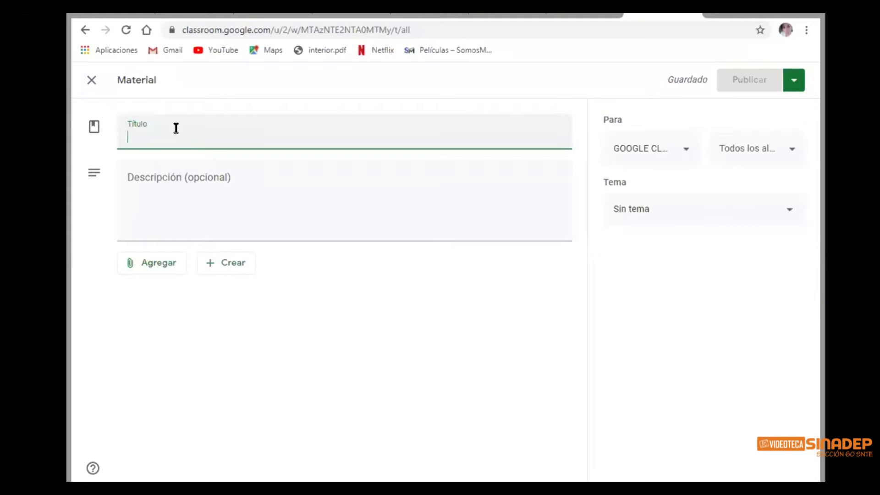
# Title the new material "CUENTOS T - TRA"
pyautogui.write('CUENTOS')
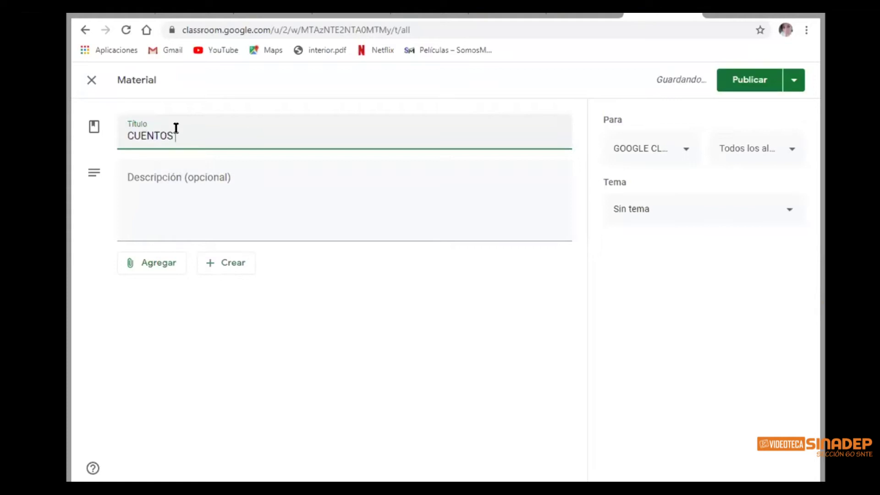
pyautogui.write(' Y TR')
pyautogui.write('A')
pyautogui.write('-')
pyautogui.press('Tab')
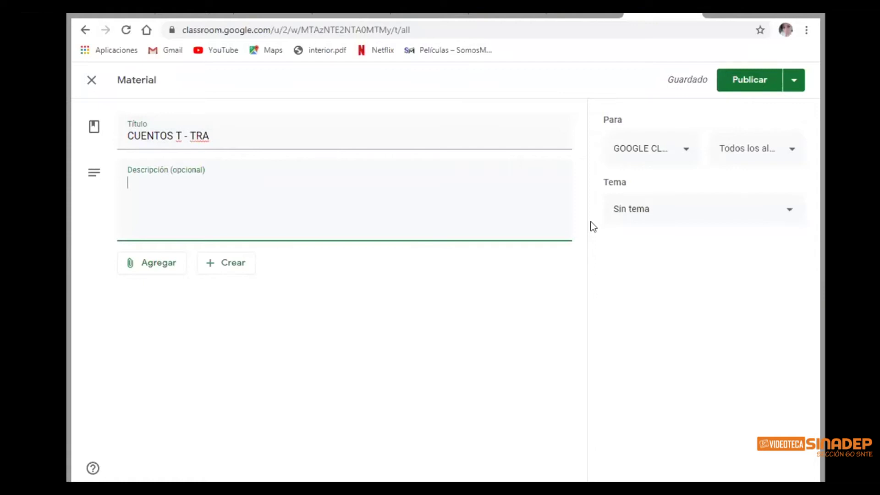
# Enter "REVISA LA SIGUIENTE LECTURA." as the material's description
pyautogui.write('REVISA ')
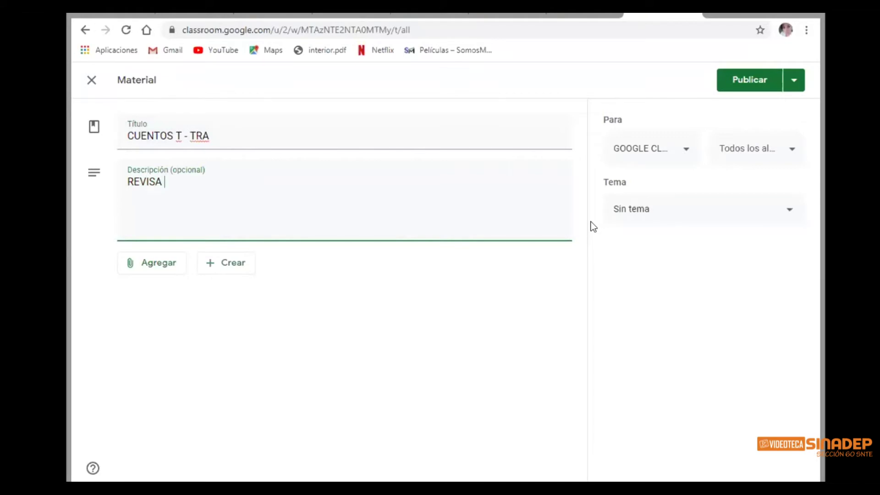
pyautogui.write('LA SIGUIENTE LECTURA')
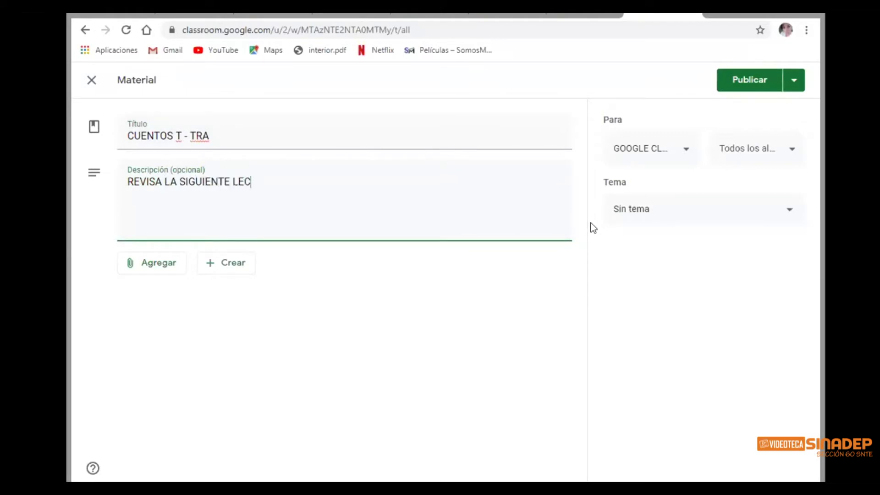
pyautogui.write('.')
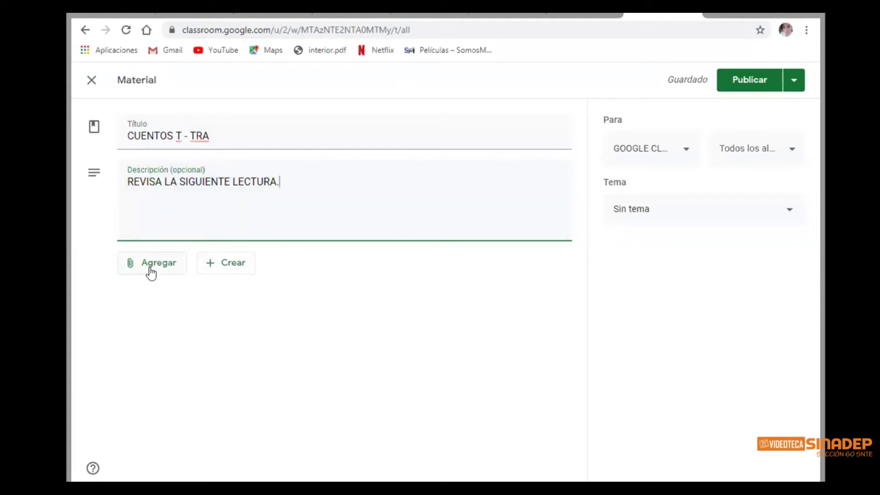
pyautogui.click(150, 269)
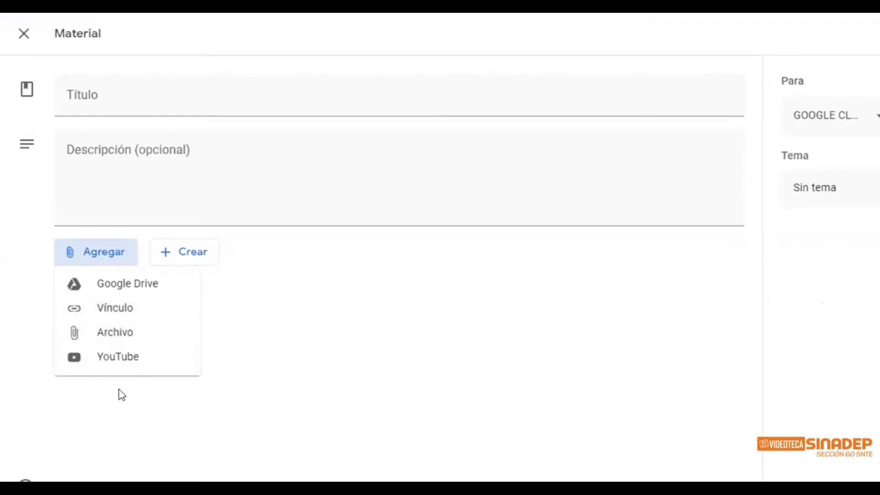
pyautogui.click(118, 362)
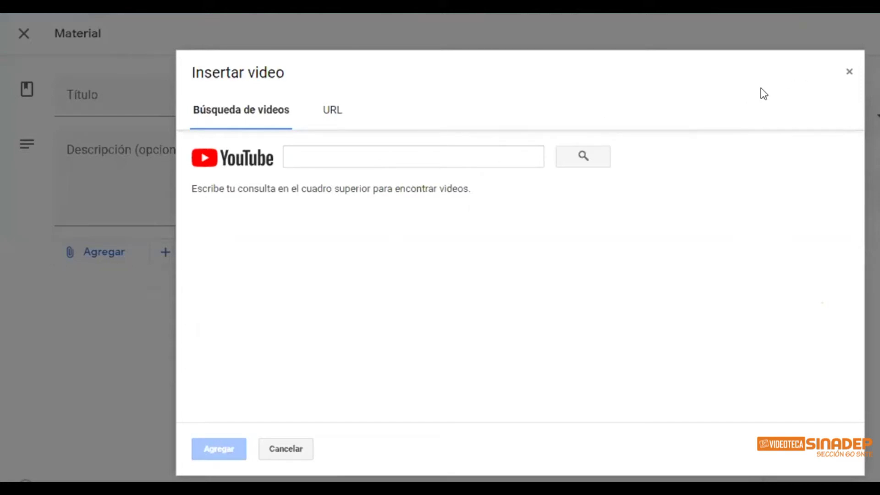
pyautogui.click(848, 73)
# Attach the file 1.pdf from the device's Mas Justo folder to the material
pyautogui.click(94, 257)
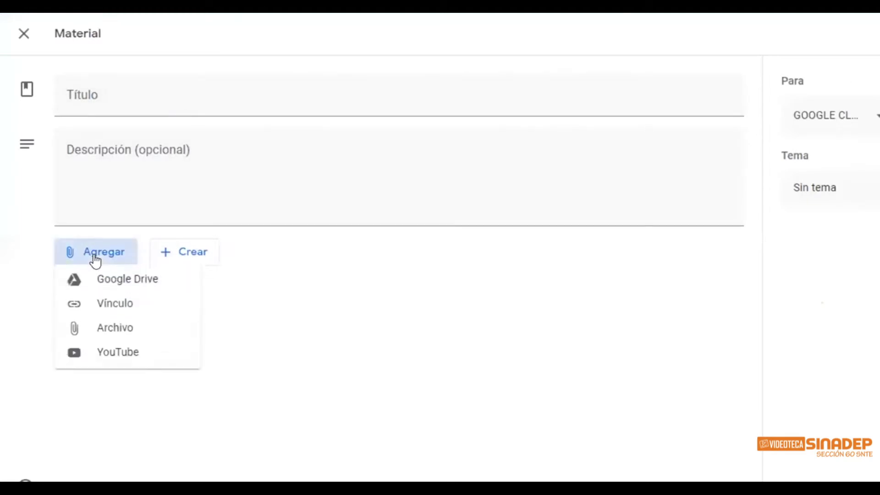
pyautogui.click(116, 333)
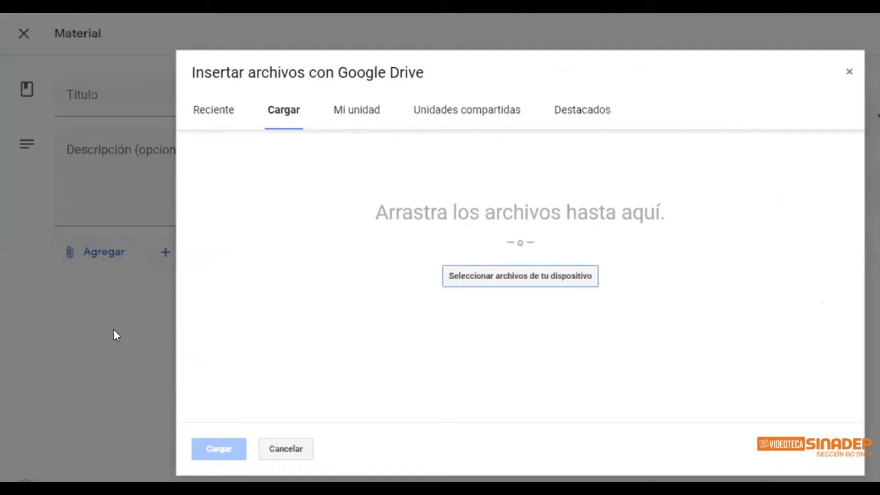
pyautogui.click(476, 277)
pyautogui.click(370, 156)
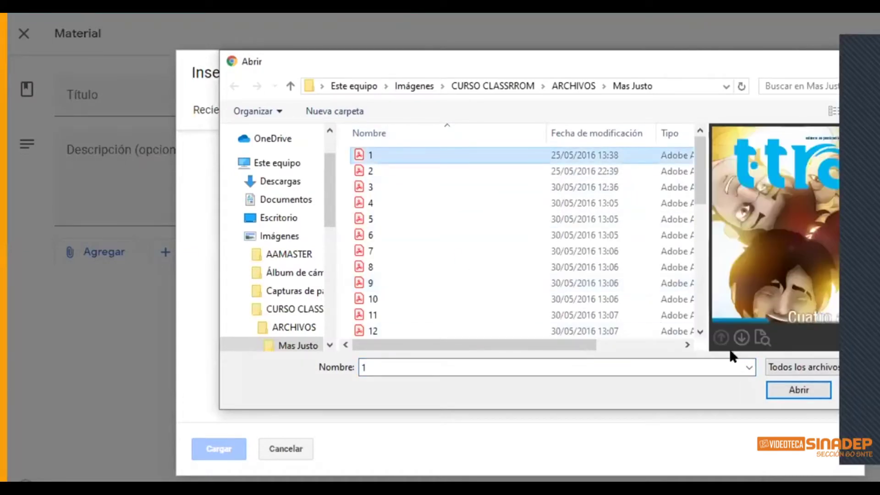
pyautogui.click(798, 390)
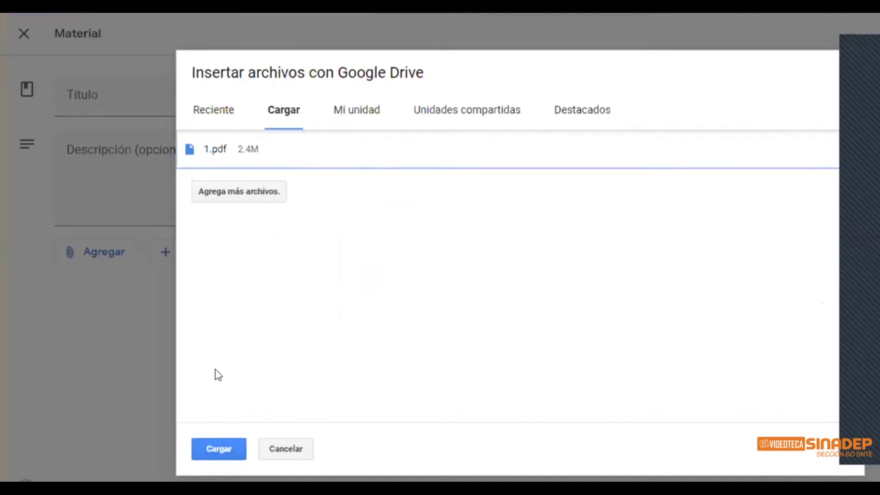
pyautogui.click(222, 447)
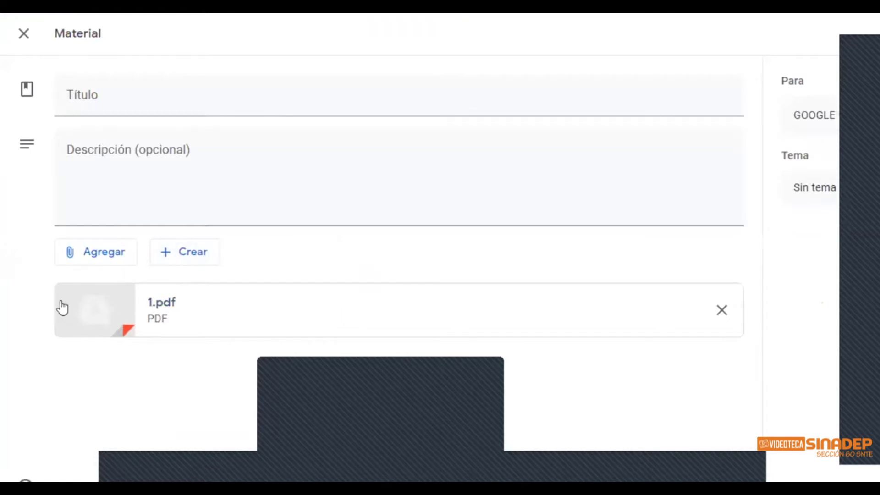
# Title the material "MATERIAL DE CONSULTA" and describe it with the lines "DESCARGAR EL MATERIAL" and "REVISAR MATERIAL"
pyautogui.click(110, 105)
pyautogui.write('ma')
pyautogui.press('BackSpace')
pyautogui.press('BackSpace')
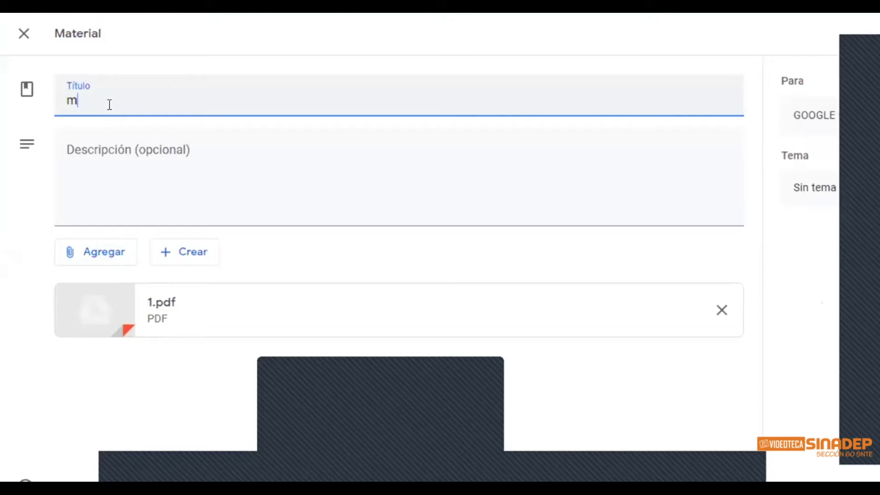
pyautogui.write('MATERIAL DE CONSULTA')
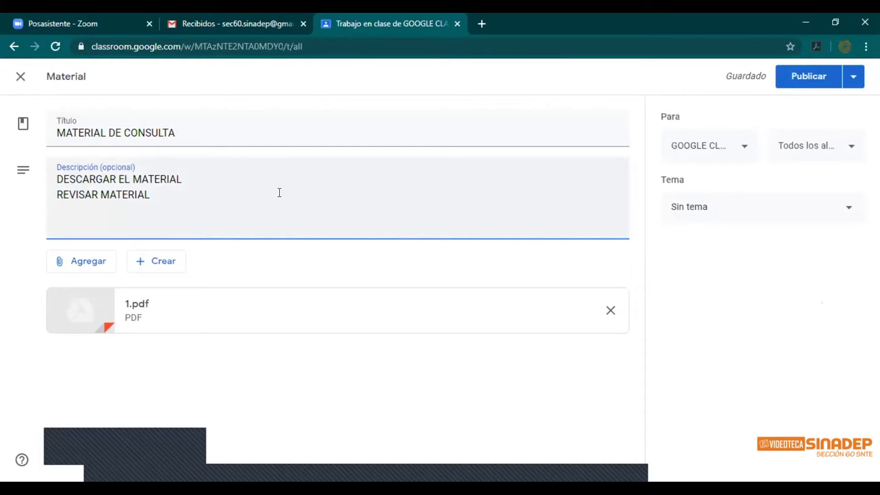
pyautogui.click(164, 262)
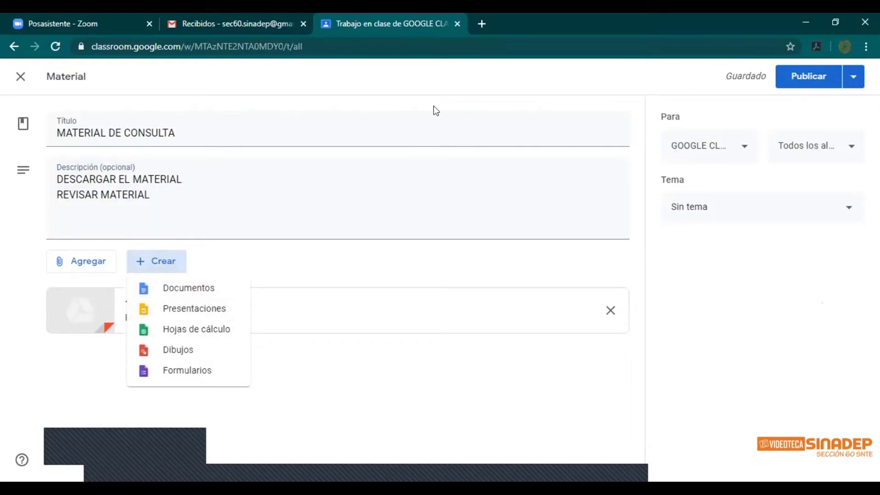
pyautogui.click(414, 126)
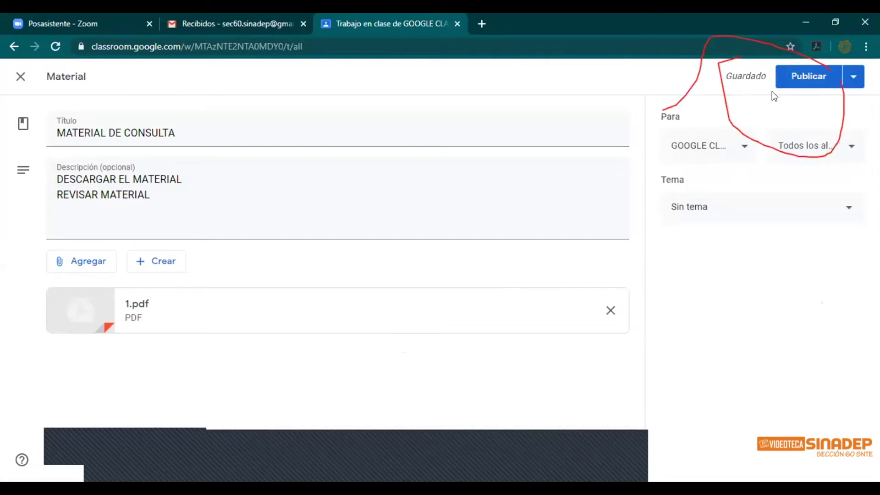
pyautogui.click(851, 85)
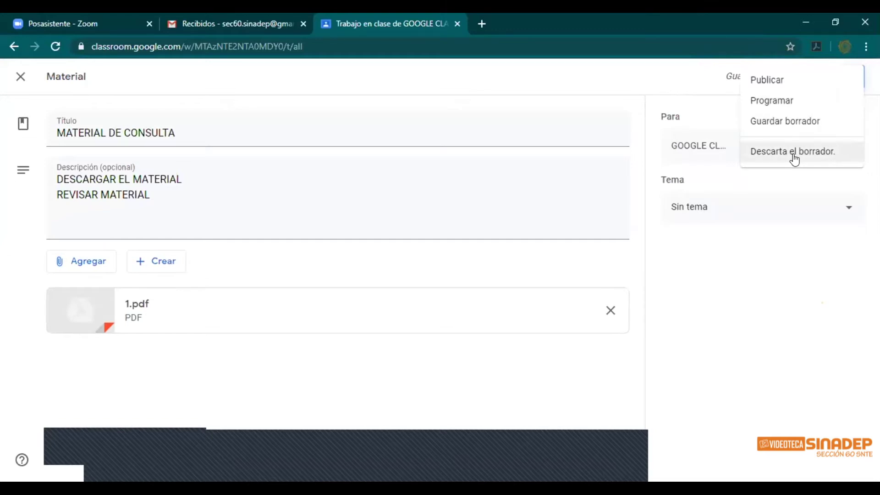
pyautogui.click(646, 166)
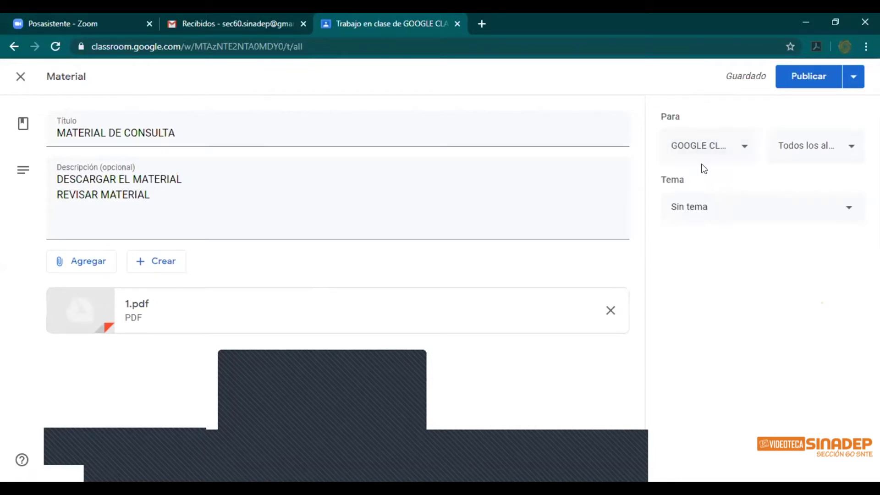
# Share the material with the classes GRUPO 2 through GRUPO 7 in addition to GRUPO 1
pyautogui.click(744, 150)
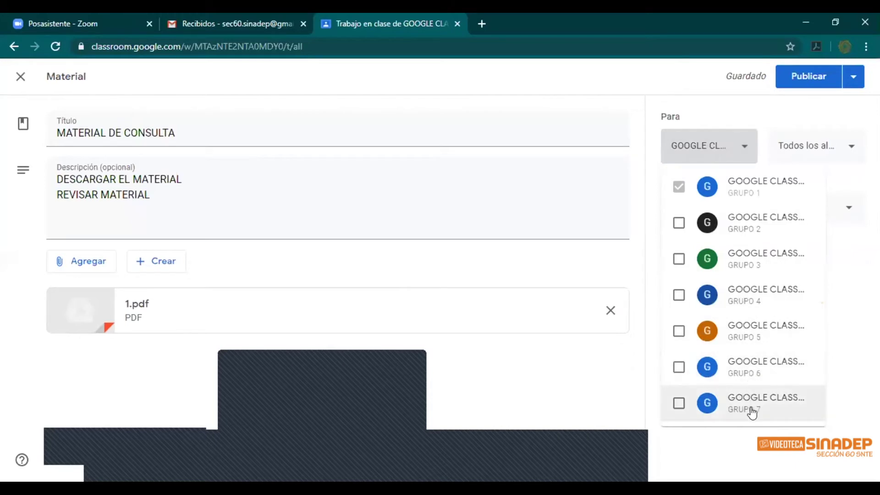
pyautogui.click(679, 223)
pyautogui.click(679, 259)
pyautogui.click(679, 295)
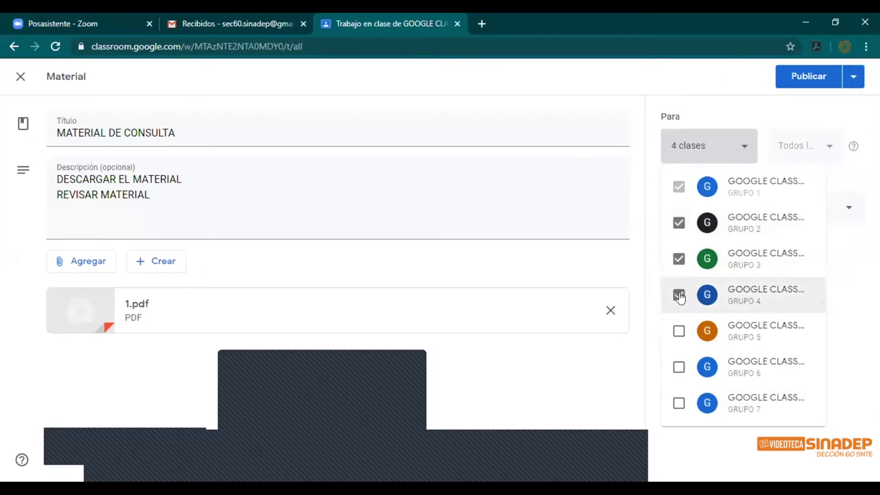
pyautogui.click(678, 330)
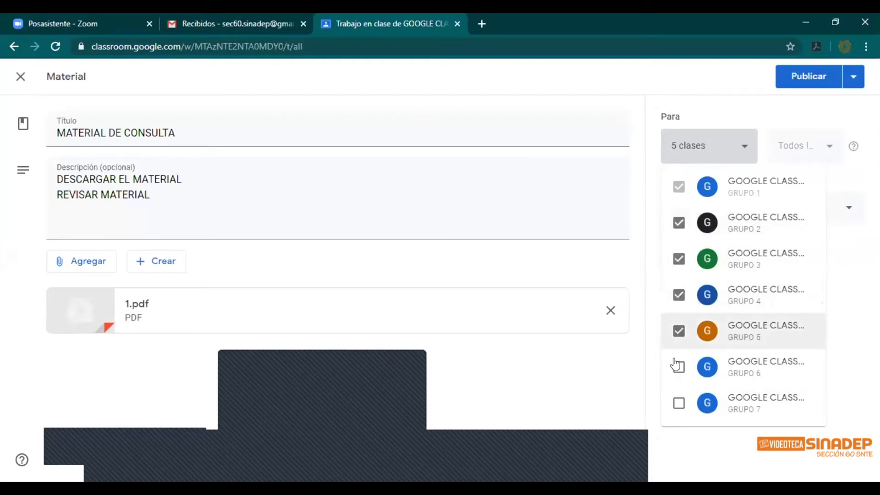
pyautogui.click(677, 368)
pyautogui.click(679, 403)
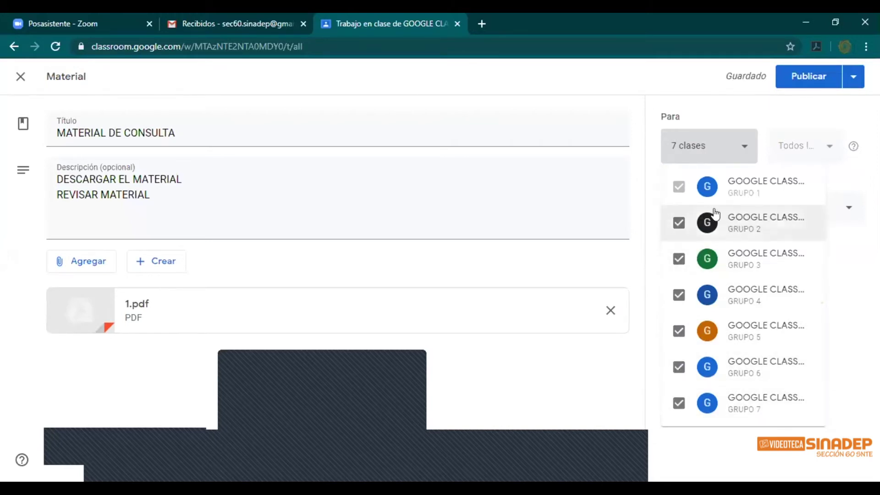
pyautogui.click(713, 111)
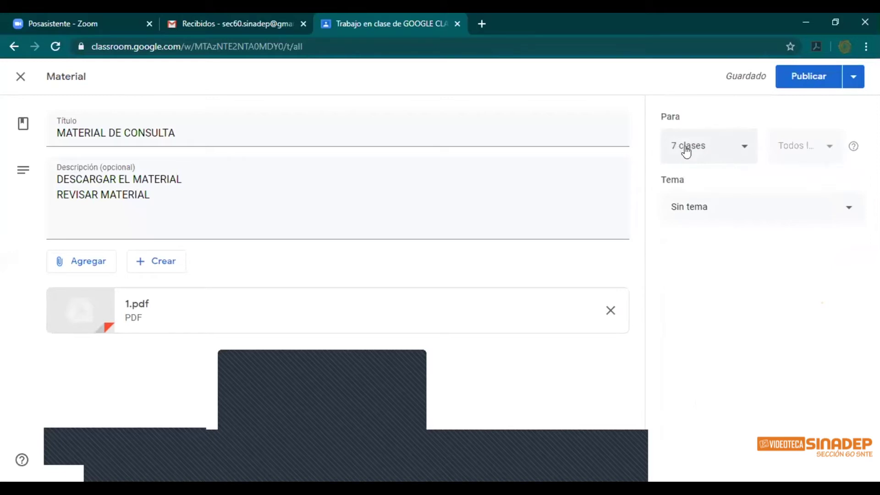
# Remove the classes GRUPO 2 through GRUPO 7 from the material's recipients, leaving only GRUPO 1
pyautogui.click(741, 149)
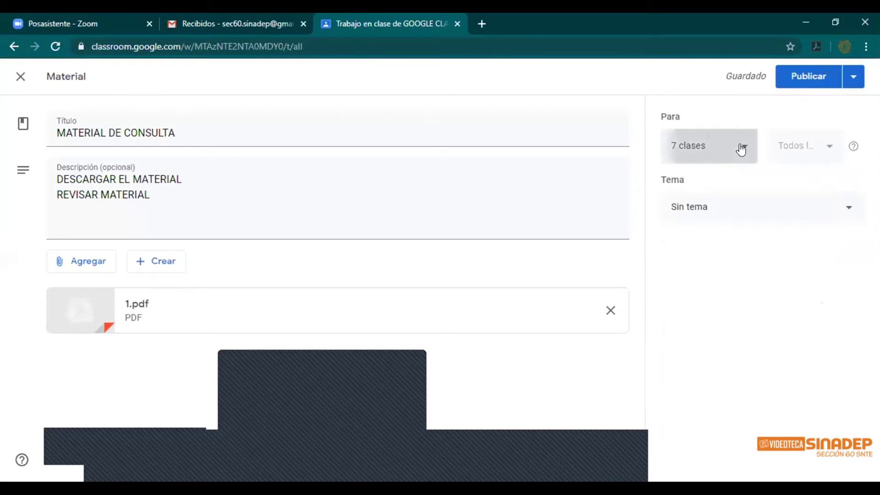
pyautogui.click(740, 149)
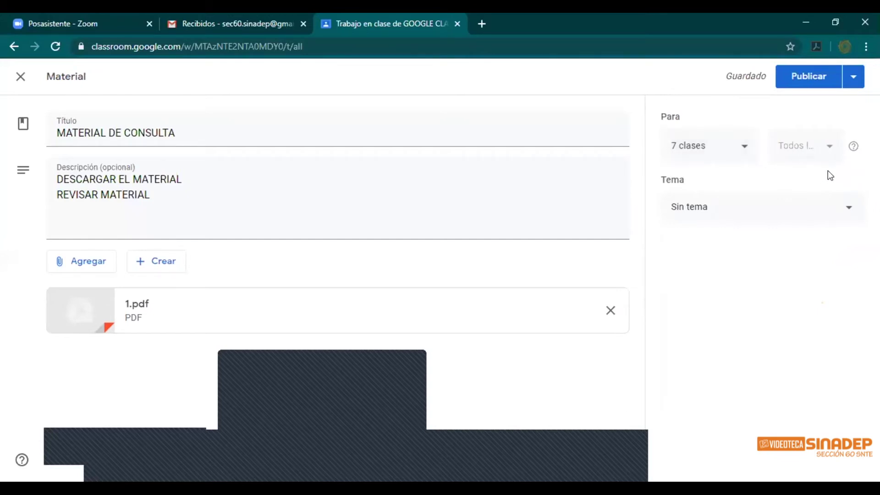
pyautogui.click(742, 151)
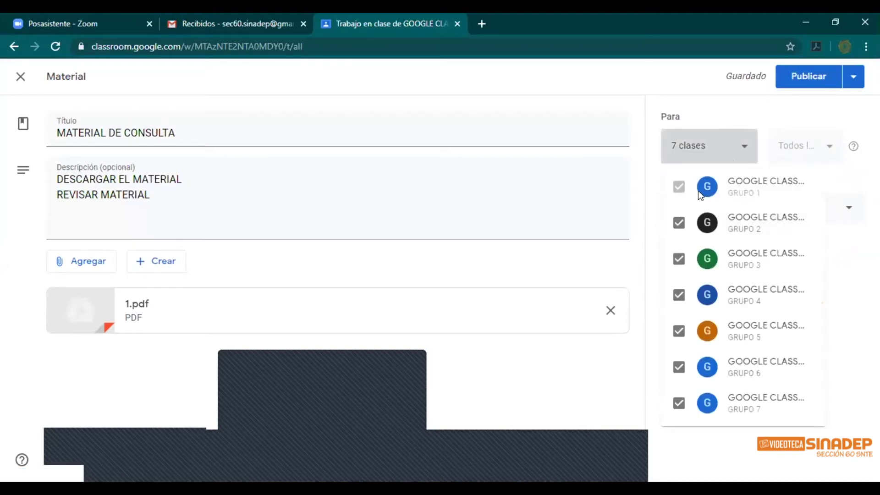
pyautogui.click(678, 225)
pyautogui.click(678, 259)
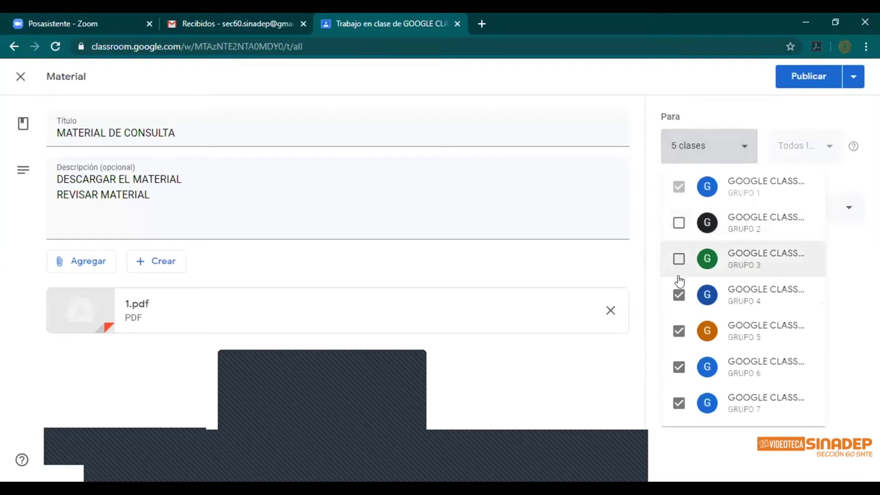
pyautogui.click(678, 294)
pyautogui.click(679, 331)
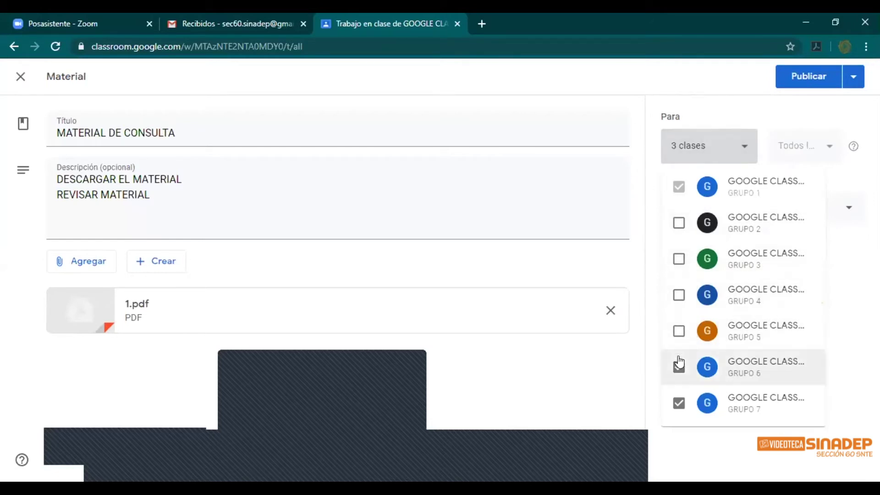
pyautogui.click(679, 367)
pyautogui.click(679, 398)
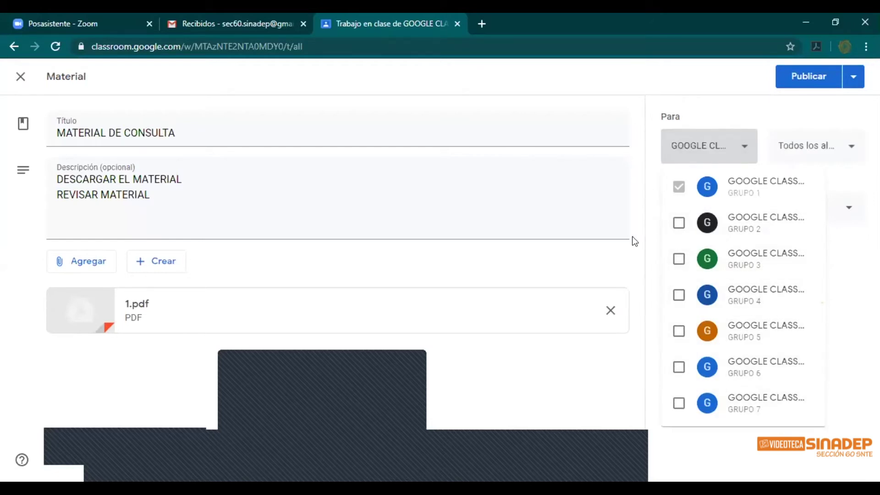
pyautogui.click(617, 211)
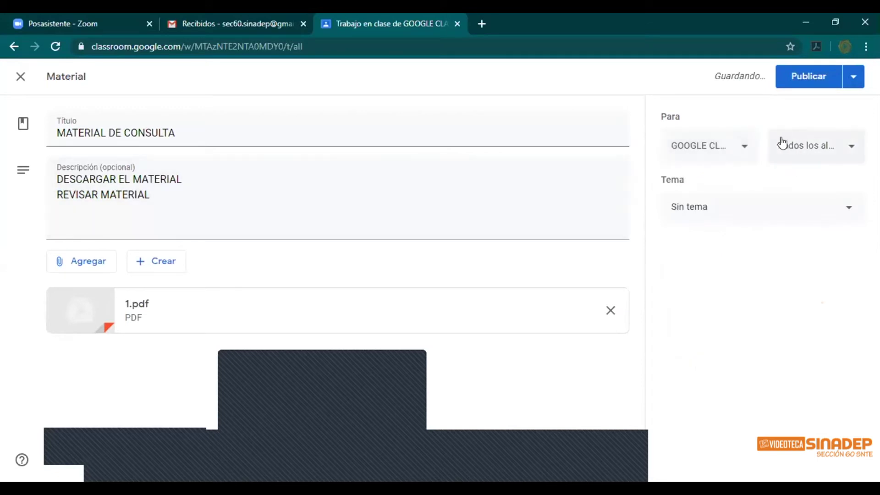
# Exclude one student from the GRUPO 1 recipients and include that student again
pyautogui.click(848, 149)
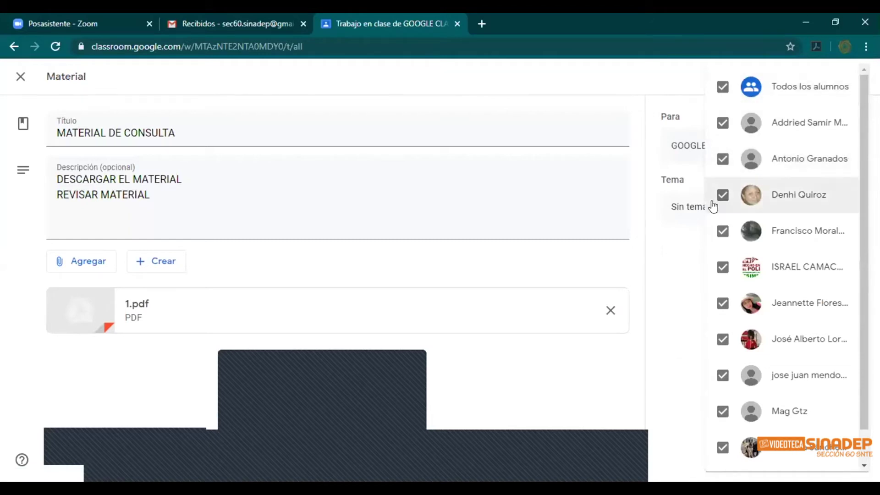
pyautogui.click(723, 268)
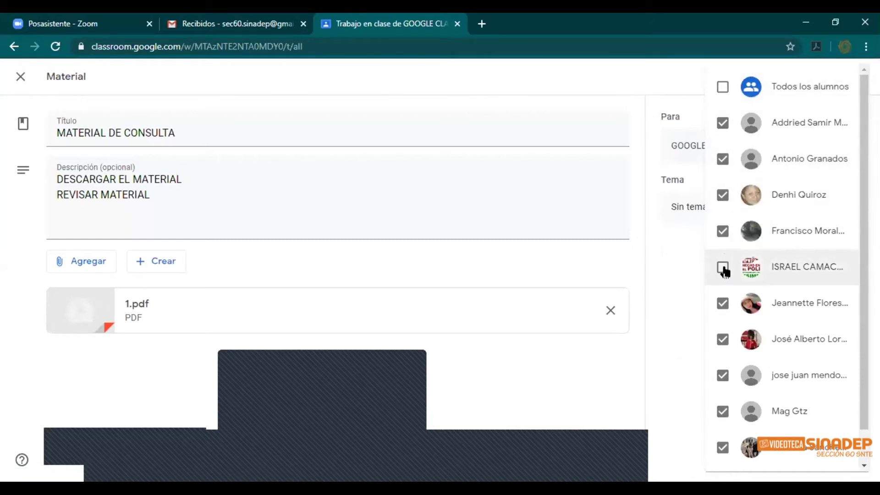
pyautogui.click(723, 267)
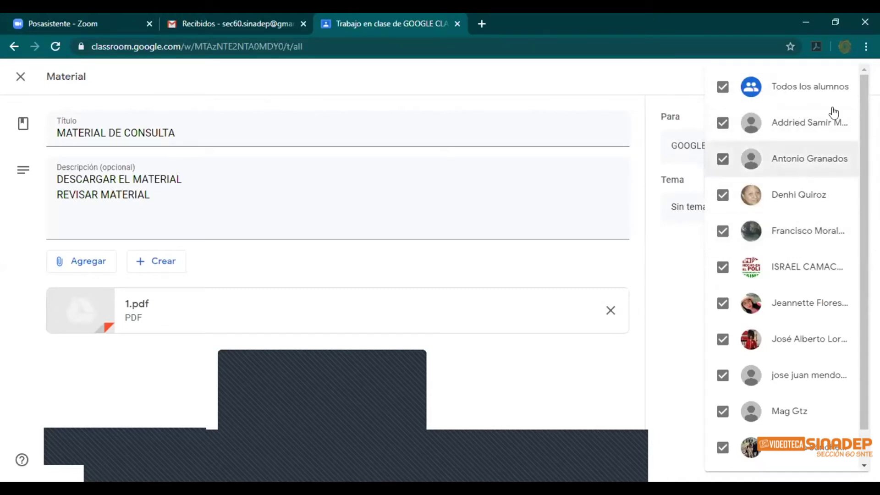
pyautogui.click(634, 93)
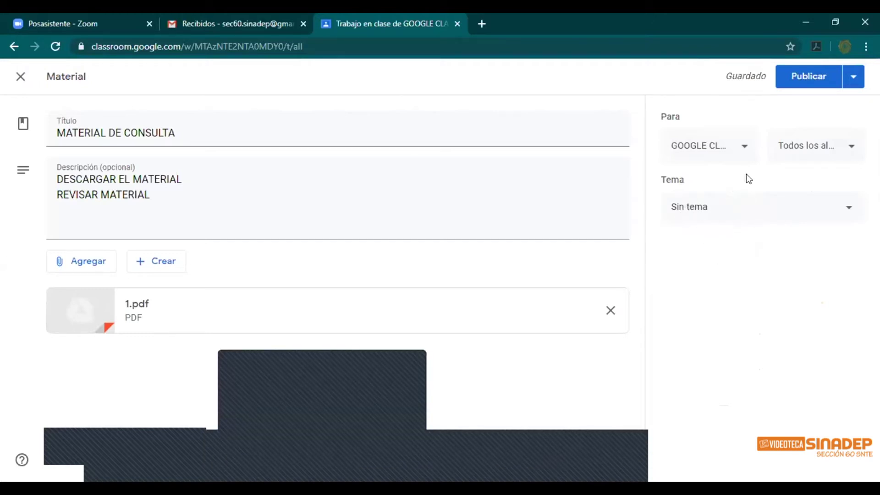
# Add the classes GRUPO 2 through GRUPO 7 back to the material's recipients
pyautogui.click(742, 147)
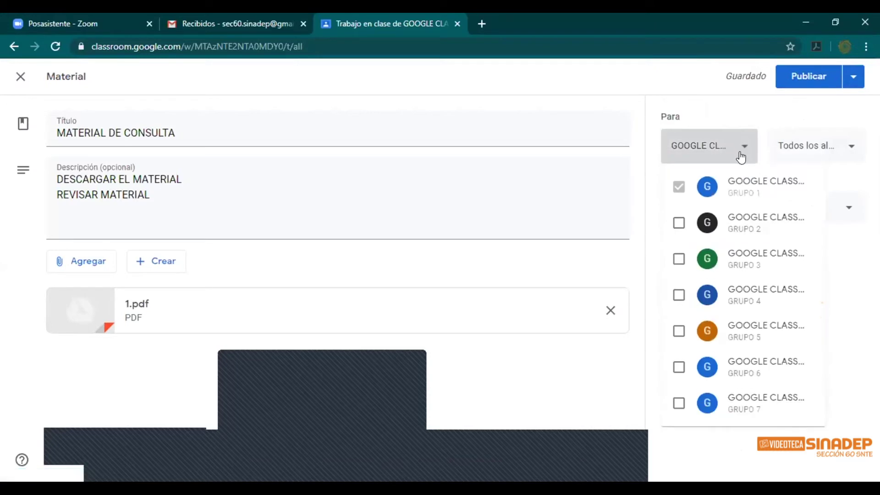
pyautogui.click(678, 224)
pyautogui.click(679, 259)
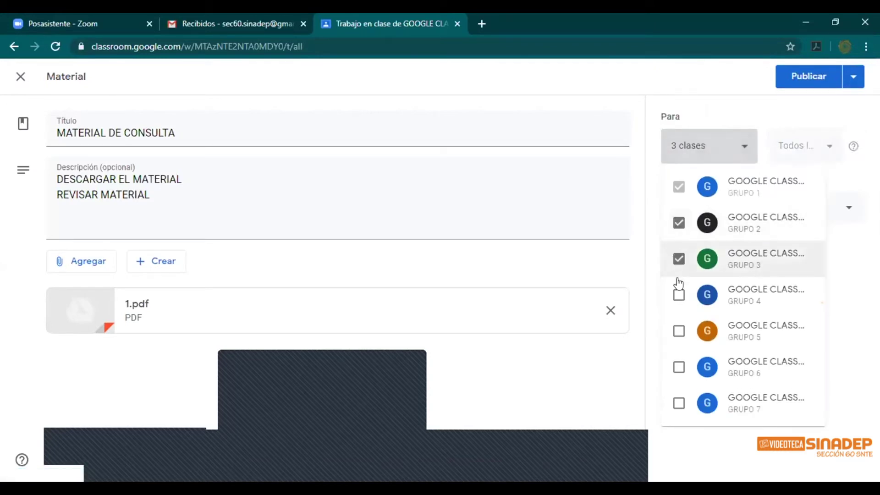
pyautogui.click(679, 295)
pyautogui.click(678, 331)
pyautogui.click(679, 366)
pyautogui.click(679, 402)
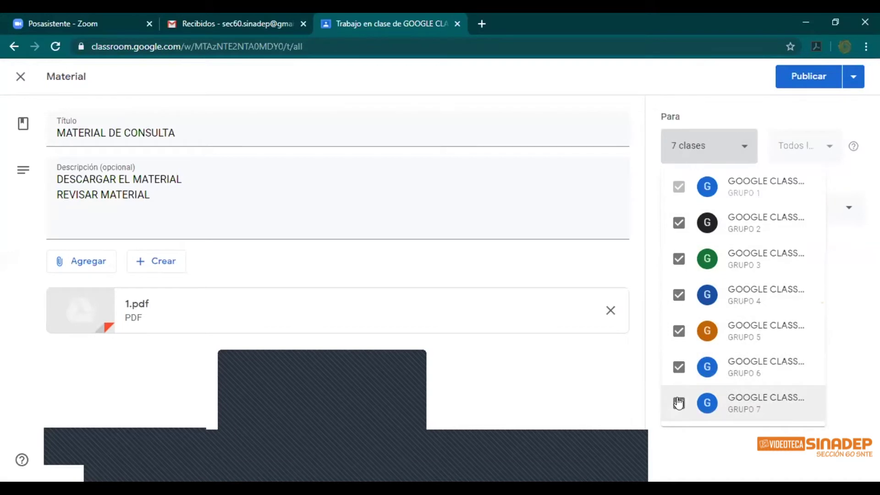
pyautogui.click(643, 193)
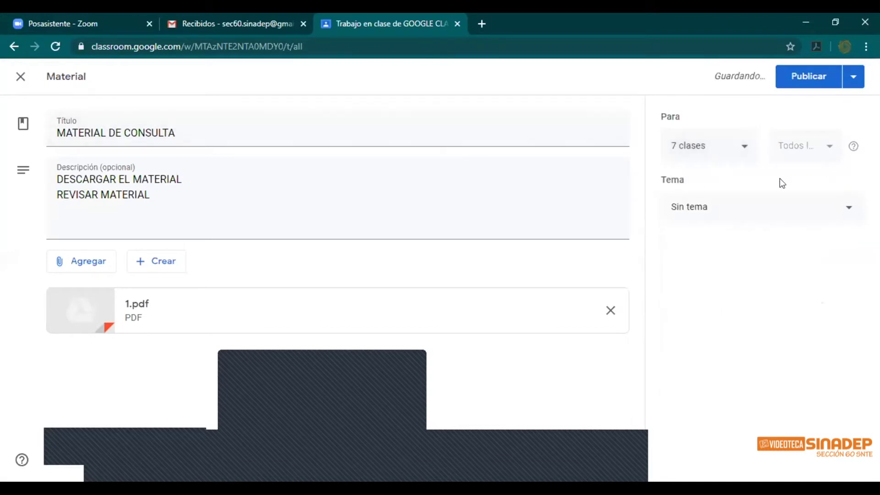
# Review the publishing options, publish the material immediately and dismiss the tip about adding a topic
pyautogui.click(854, 82)
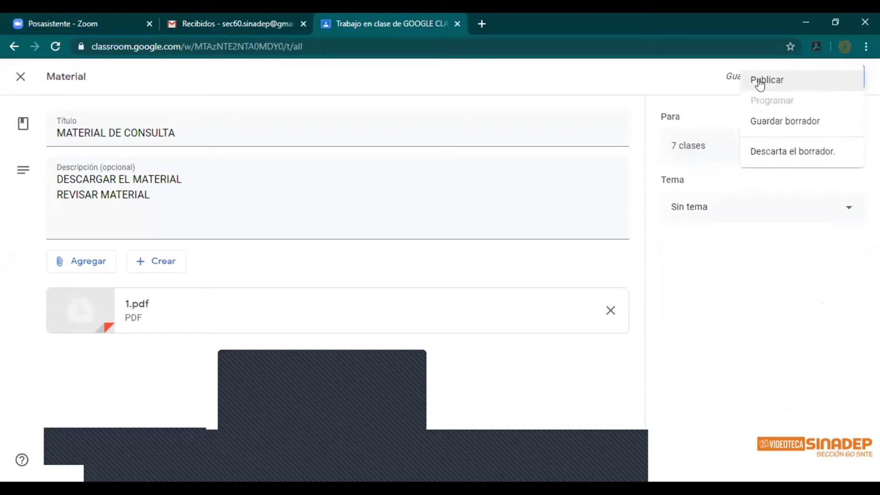
pyautogui.click(708, 81)
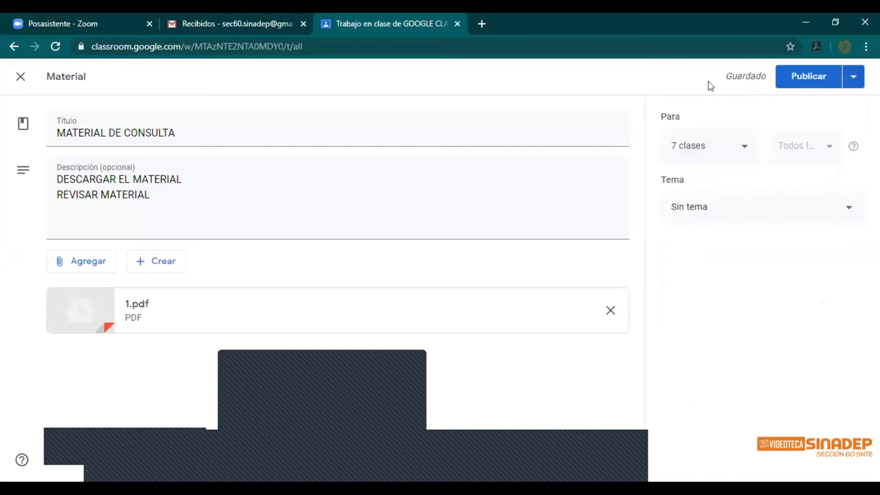
pyautogui.click(802, 84)
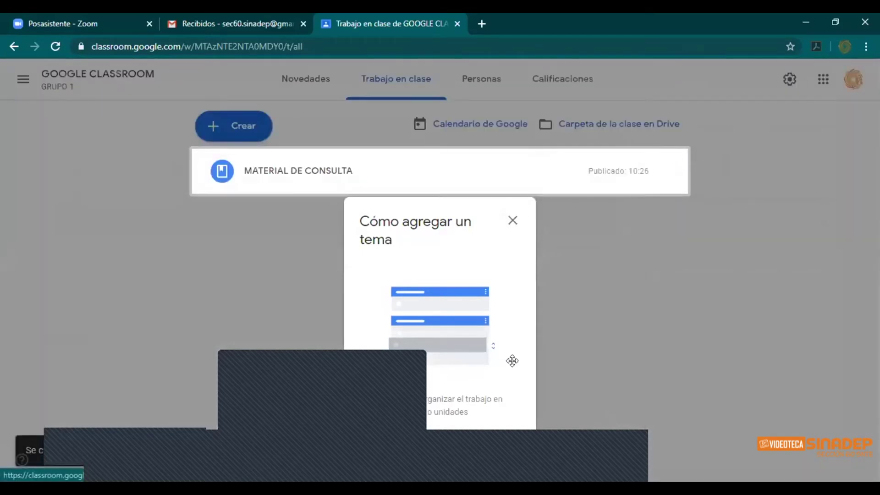
pyautogui.click(503, 442)
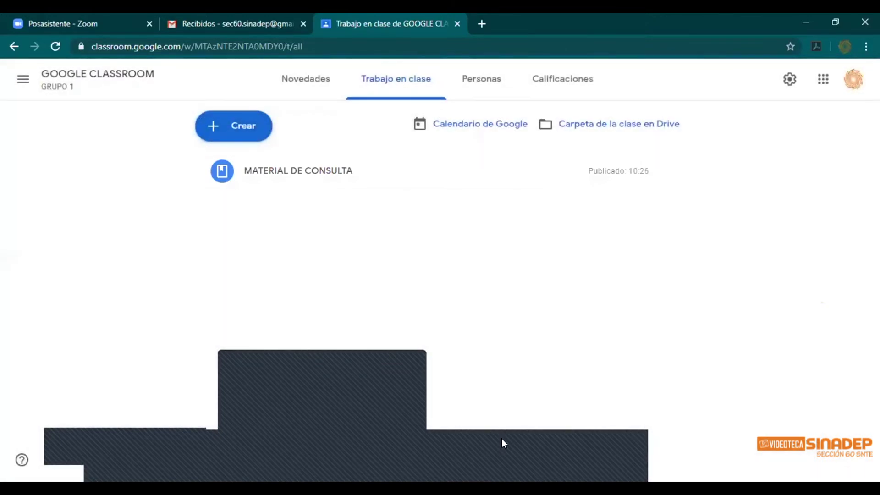
# Create a classwork topic named "SESIÓN2-19 DE MAYO"
pyautogui.click(246, 132)
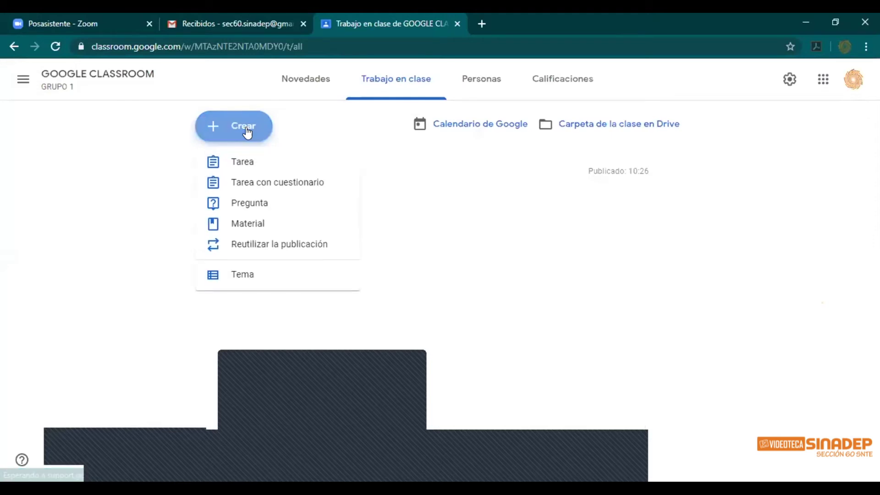
pyautogui.click(257, 273)
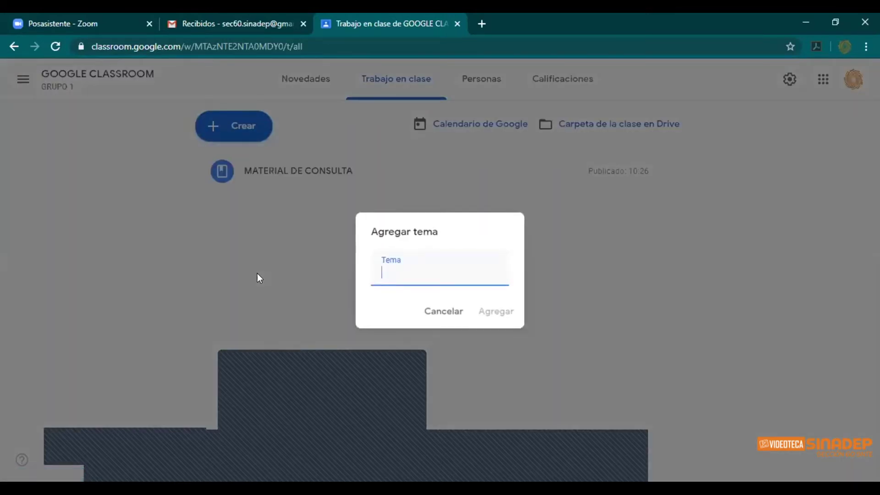
pyautogui.write('SE')
pyautogui.write('SIÒN')
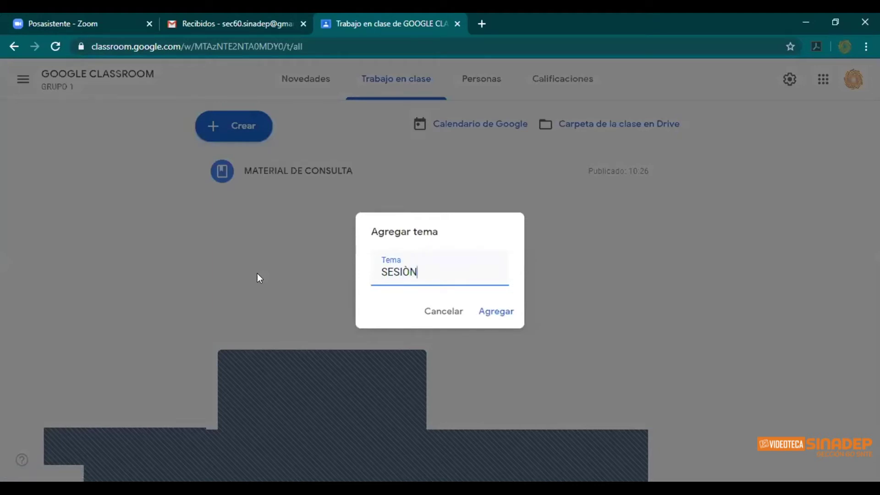
pyautogui.write('2-19 DE MAYO')
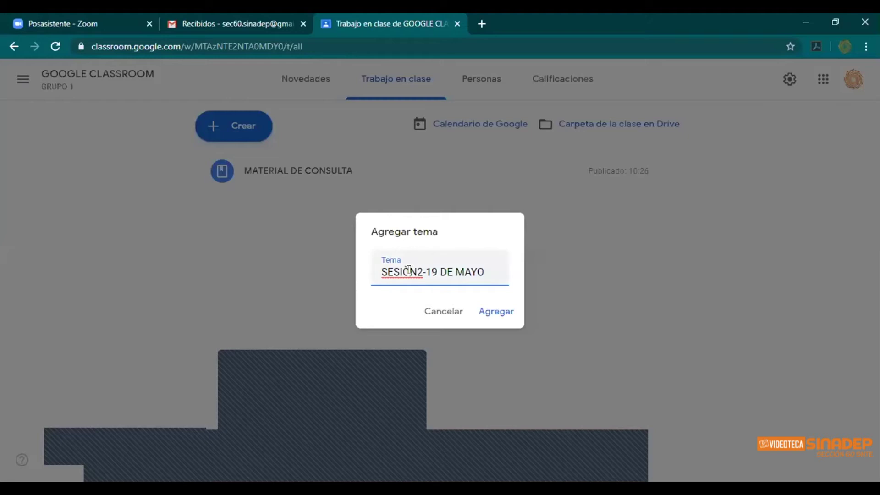
pyautogui.click(408, 270)
pyautogui.press('BackSpace')
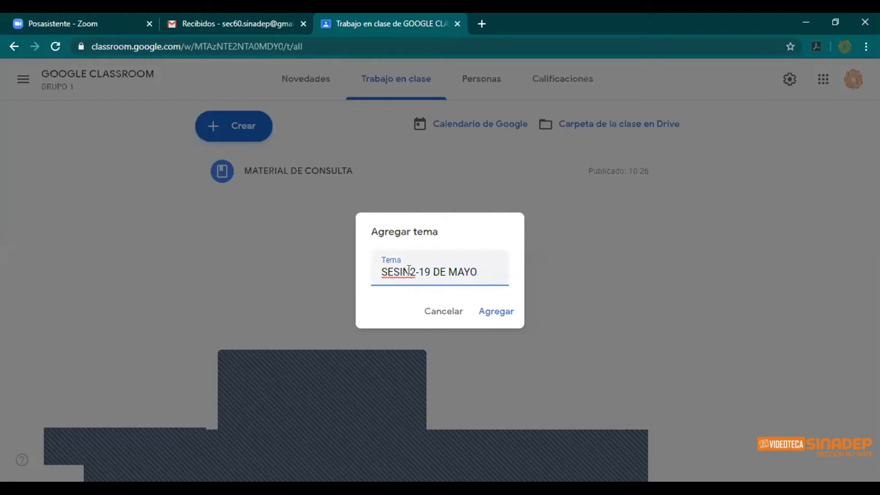
pyautogui.write('O')
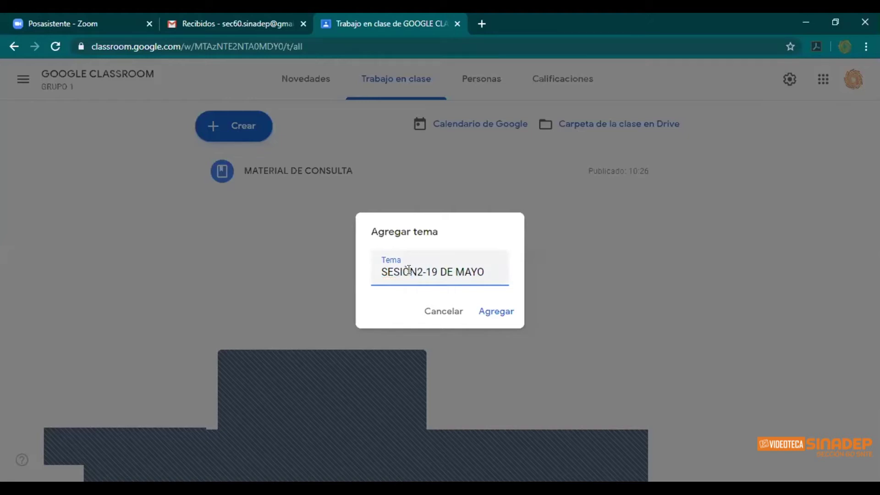
pyautogui.press('BackSpace')
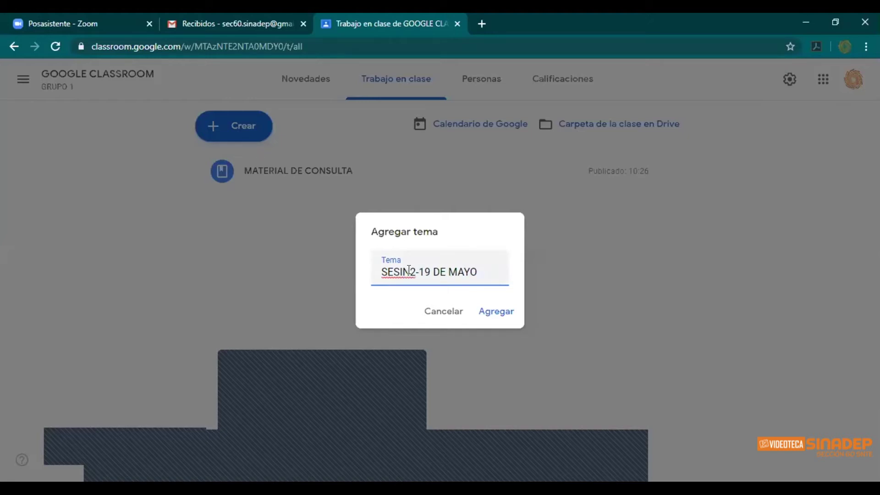
pyautogui.write('Ó')
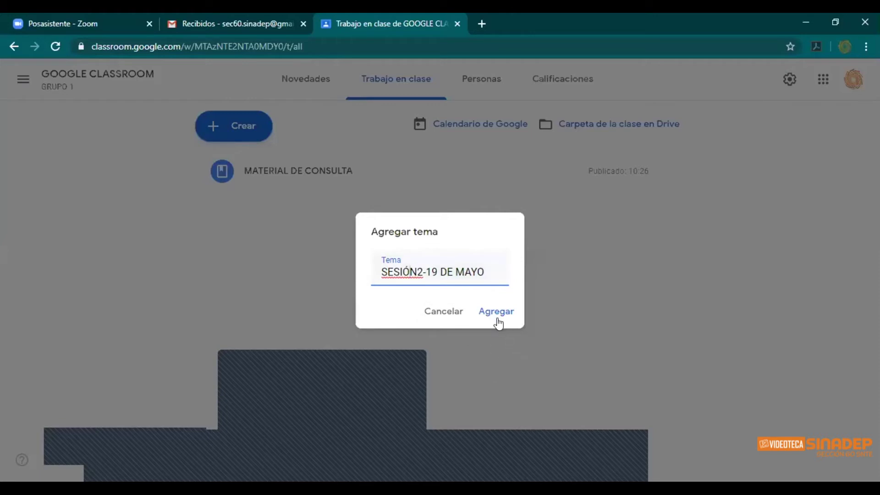
pyautogui.click(489, 312)
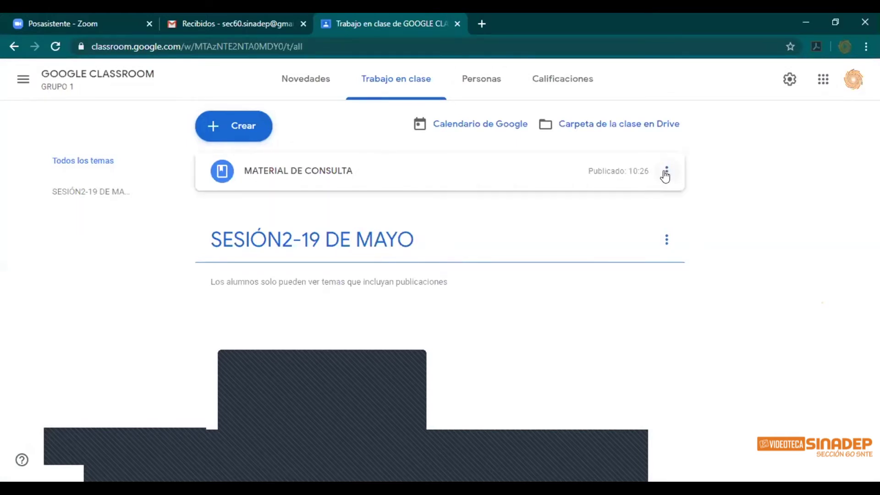
# Open the MATERIAL DE CONSULTA post for editing, view its available topics and save the post without assigning one
pyautogui.click(666, 173)
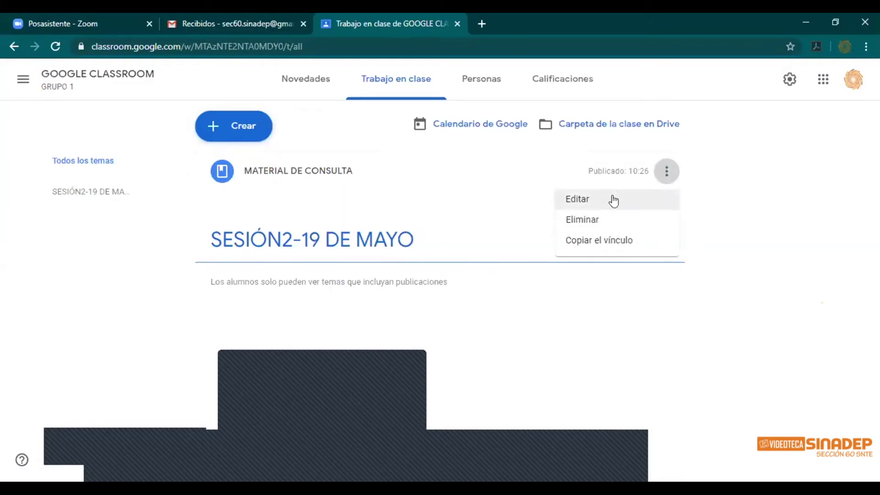
pyautogui.click(587, 200)
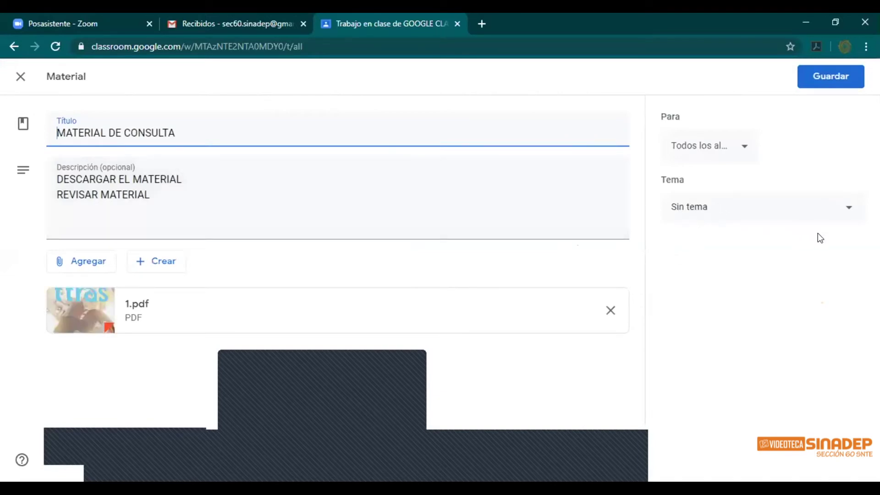
pyautogui.click(846, 210)
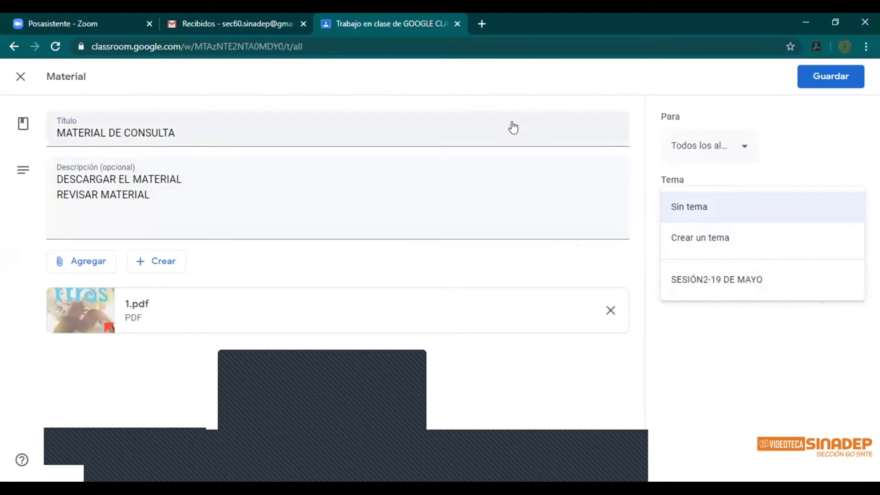
pyautogui.click(806, 81)
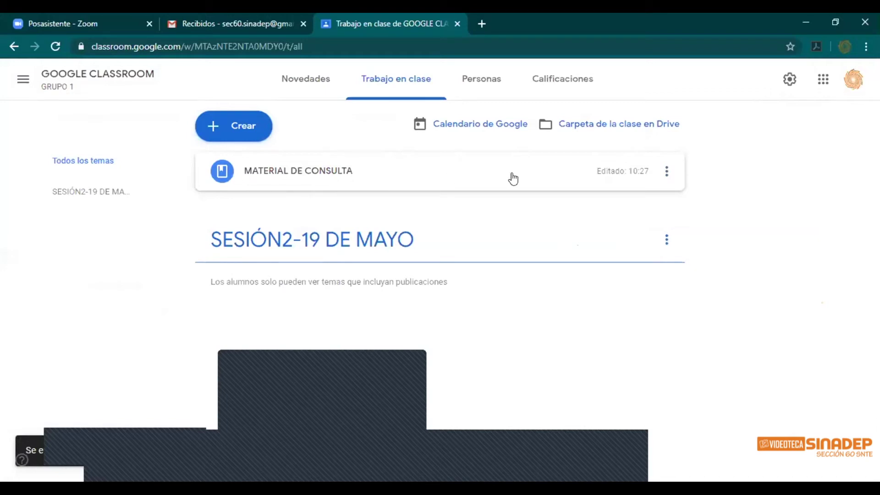
# Move the MATERIAL DE CONSULTA post under the topic SESIÓN2-19 DE MAYO and show the post's available options
pyautogui.click(426, 178)
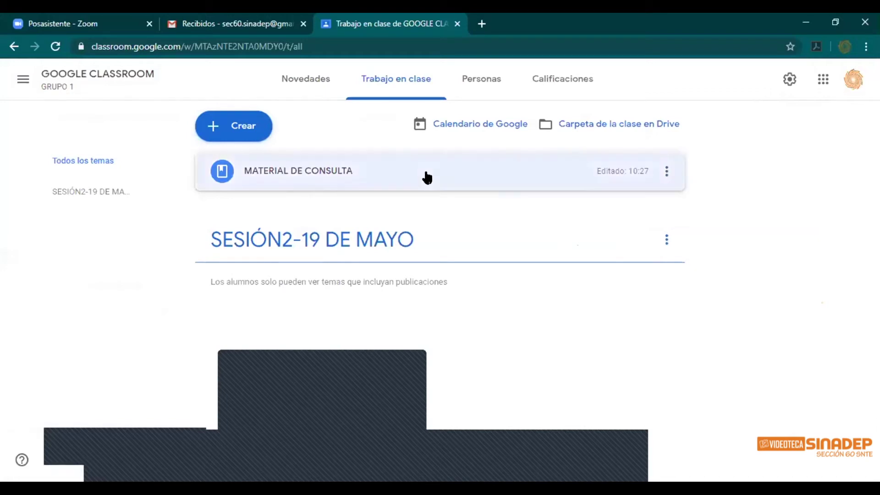
pyautogui.moveTo(427, 177); pyautogui.dragTo(358, 248)
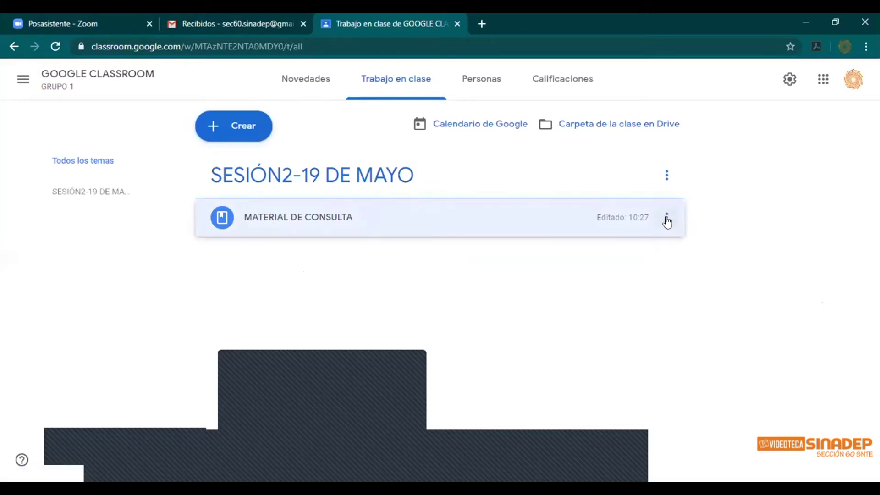
pyautogui.click(667, 219)
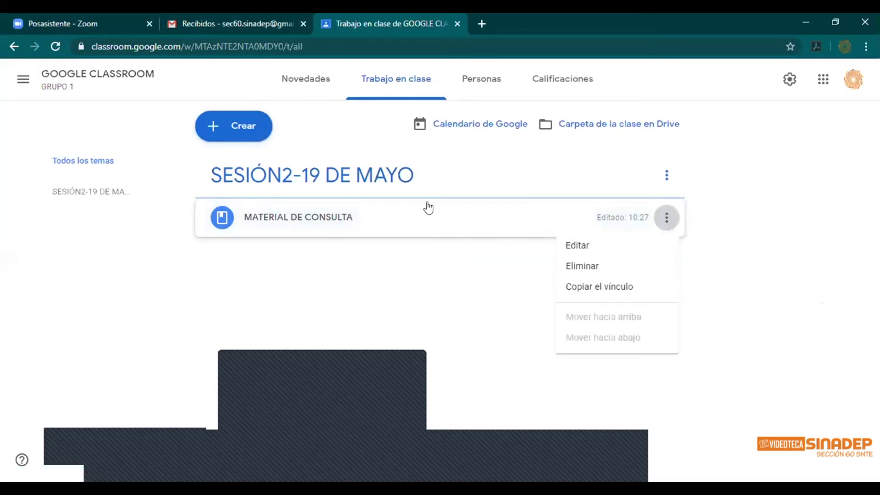
# Close the post's options and start a new assignment (Tarea) in the class's classwork
pyautogui.click(406, 275)
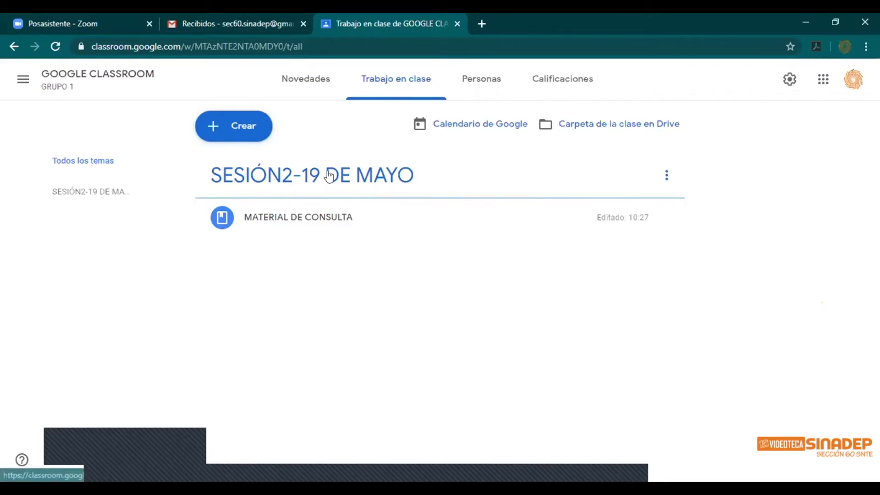
pyautogui.click(245, 130)
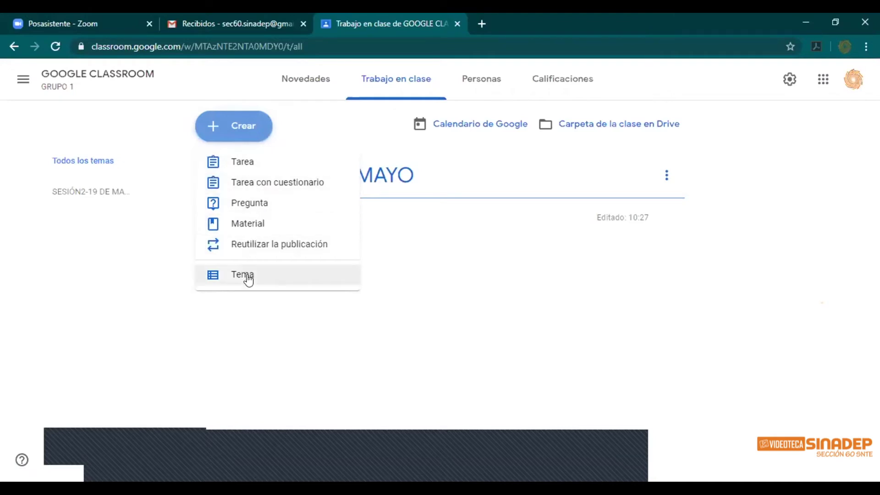
pyautogui.click(257, 164)
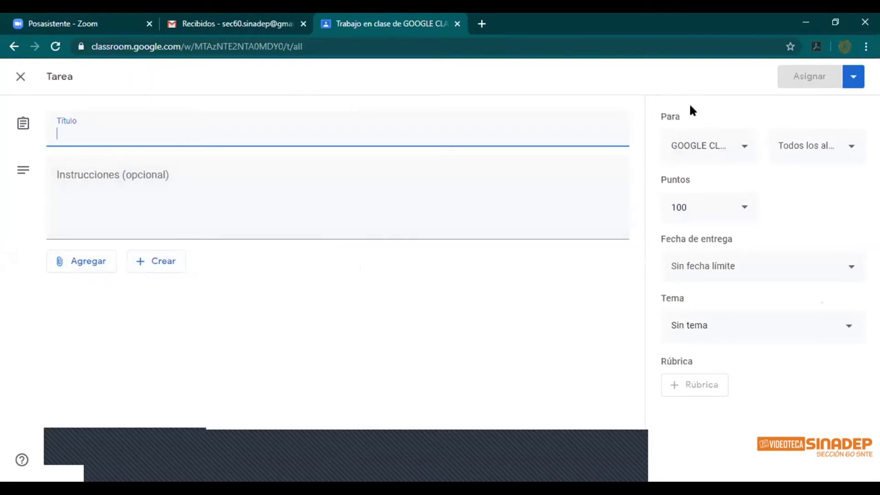
# Review which classes and students the new assignment can be assigned to, leaving the recipients as they are
pyautogui.click(744, 150)
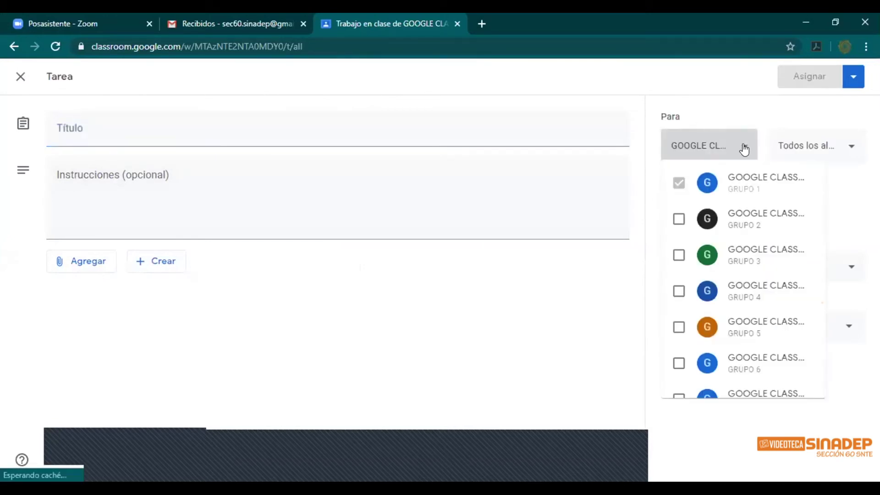
pyautogui.click(743, 150)
pyautogui.click(850, 149)
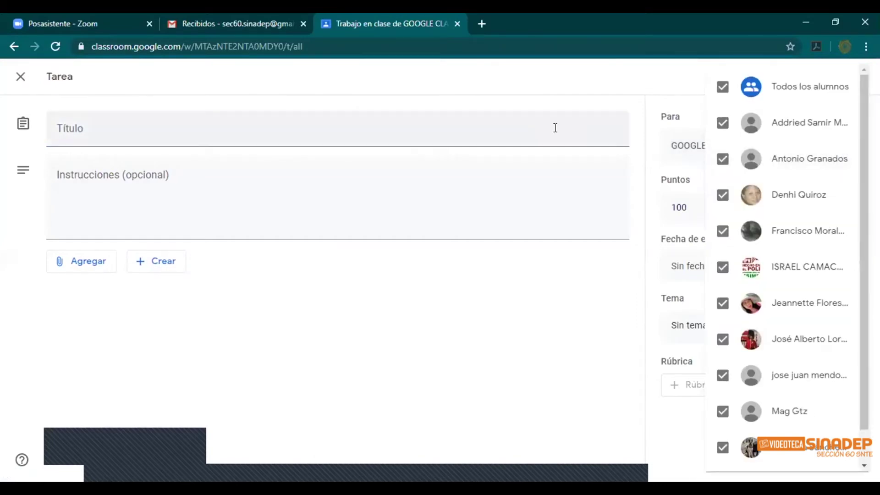
pyautogui.click(570, 100)
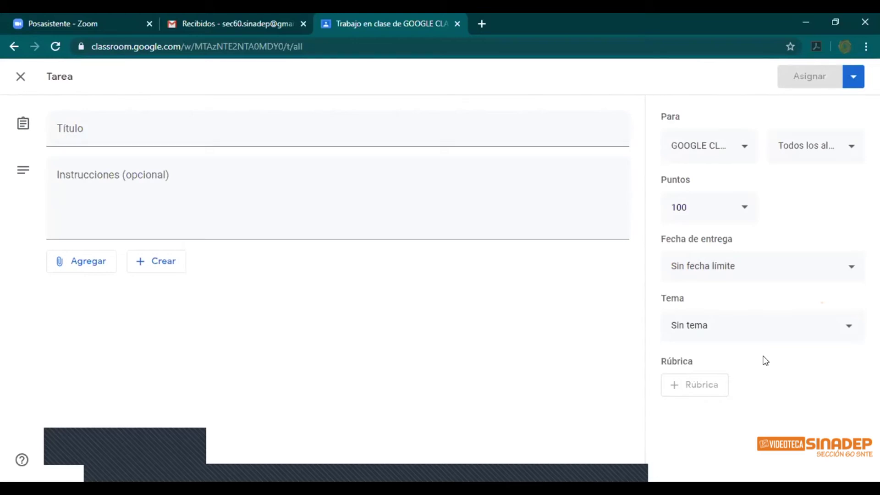
# Title the assignment "CUENTOS T-TRA"
pyautogui.click(74, 134)
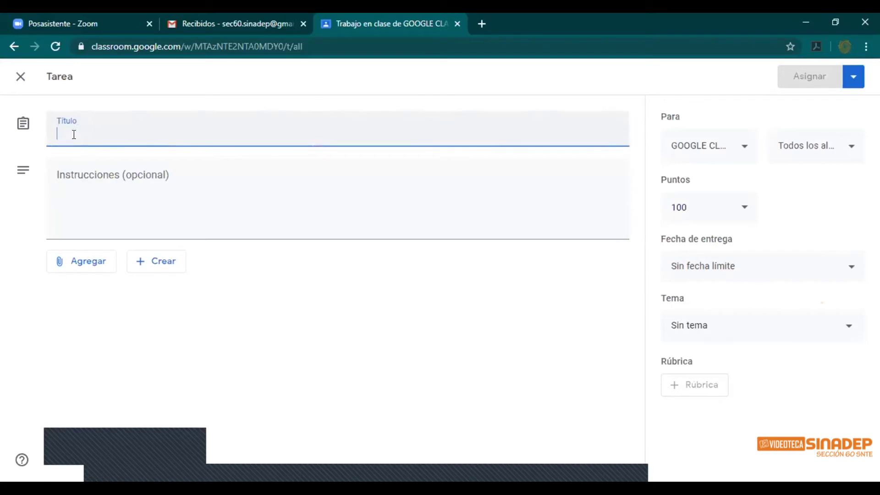
pyautogui.write('CUE')
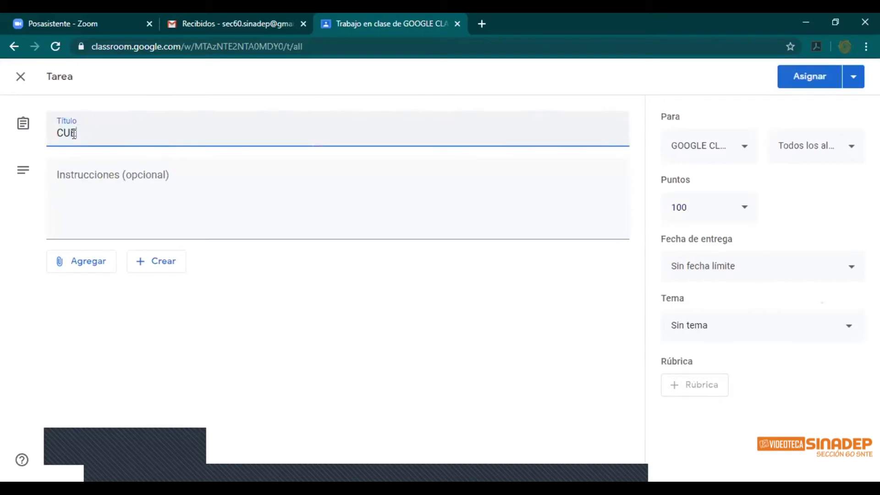
pyautogui.write('NTOS T-TETRA')
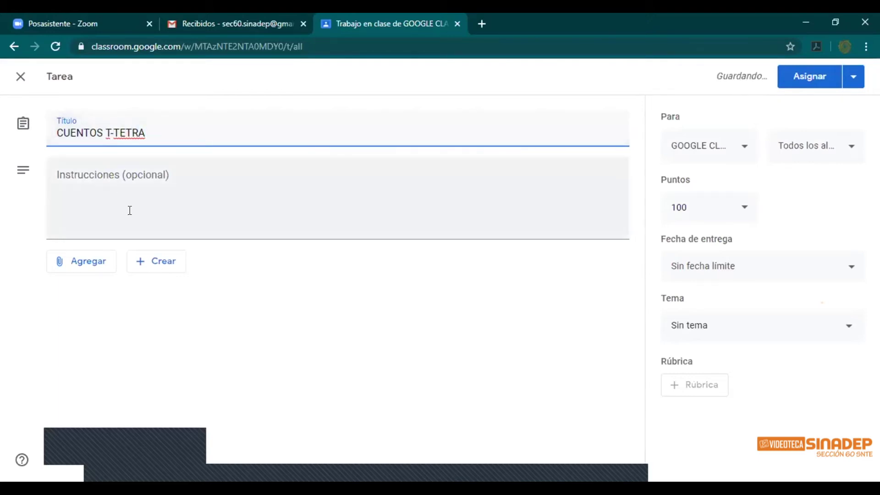
pyautogui.click(125, 133)
pyautogui.press('BackSpace')
pyautogui.press('BackSpace')
# Enter the first two lines of the assignment instructions: "DESCARGAR EL CUENTO" and "REALIZAR LECTURA DEL CUENTO"
pyautogui.click(76, 174)
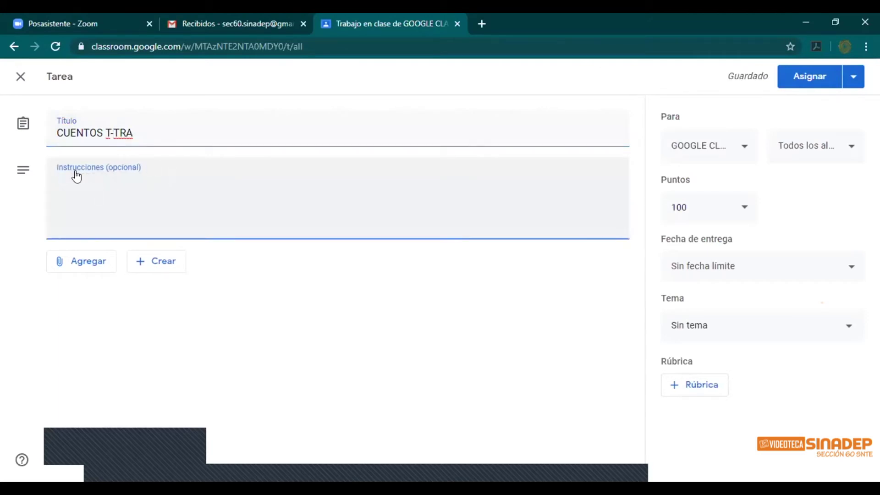
pyautogui.write('DESCARGAR EL CU')
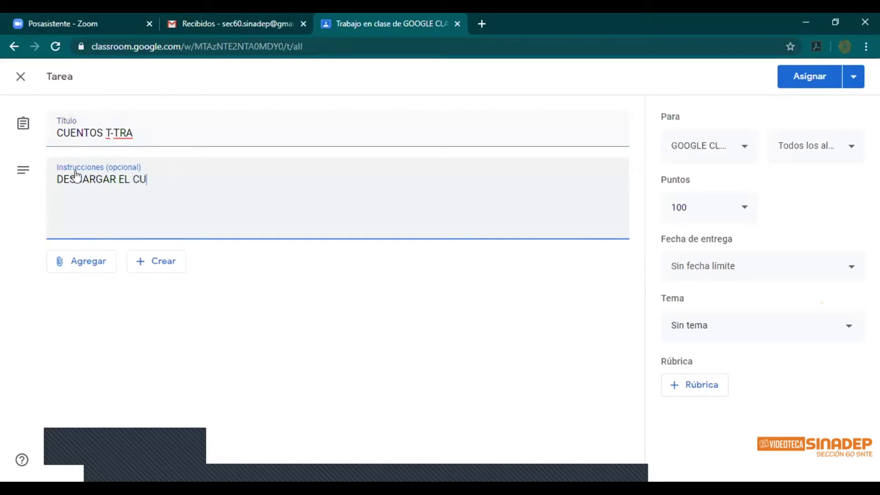
pyautogui.write('ENTI')
pyautogui.press('BackSpace')
pyautogui.write('O')
pyautogui.press('Return')
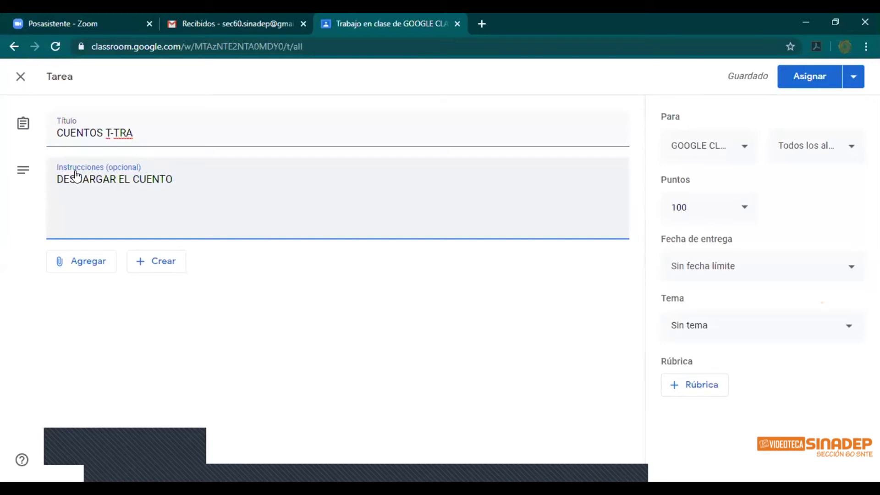
pyautogui.write('REALIZA')
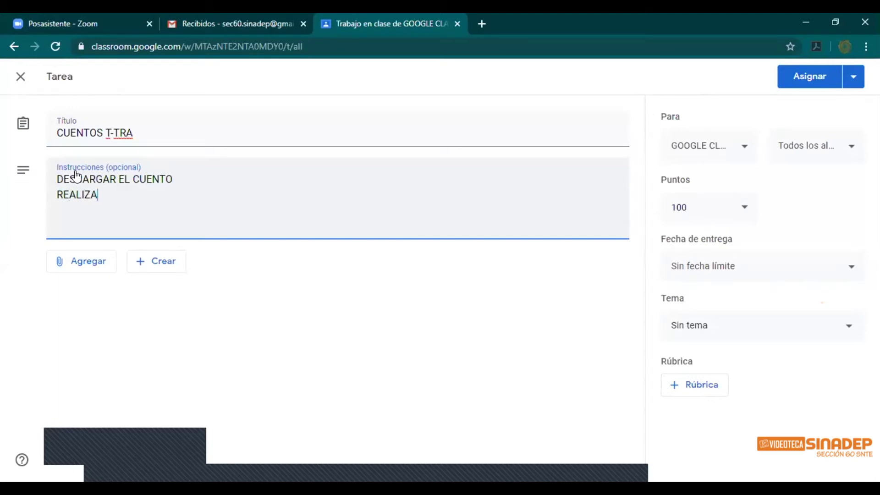
pyautogui.write('R LECTURA DEL ')
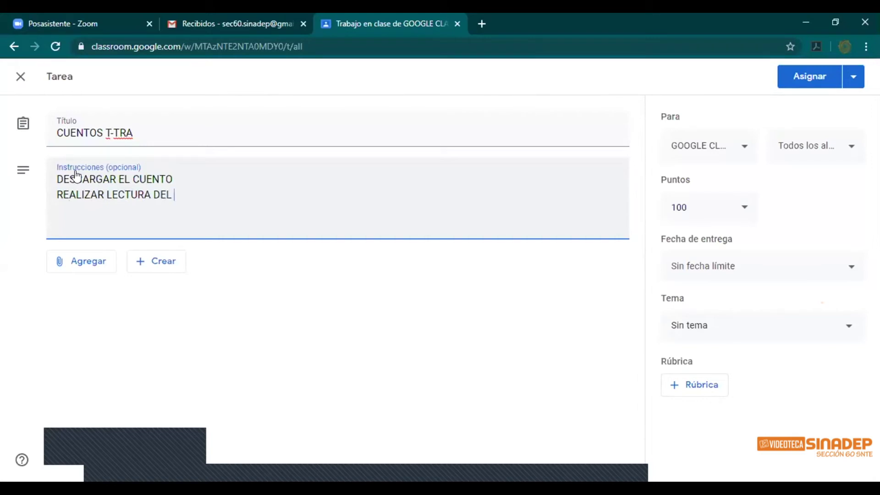
pyautogui.write('CUENTO')
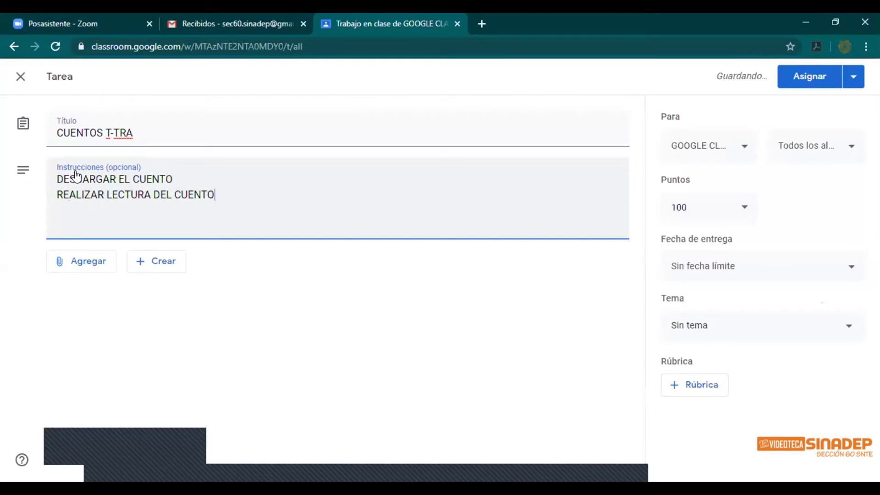
# Add a third instruction line reading "EN NO MAS DE MEDIA CUARTILLA DESCRIBIR A LOS PERSONAJES DEL CUENTO"
pyautogui.press('Return')
pyautogui.write('EN NO MAS DE')
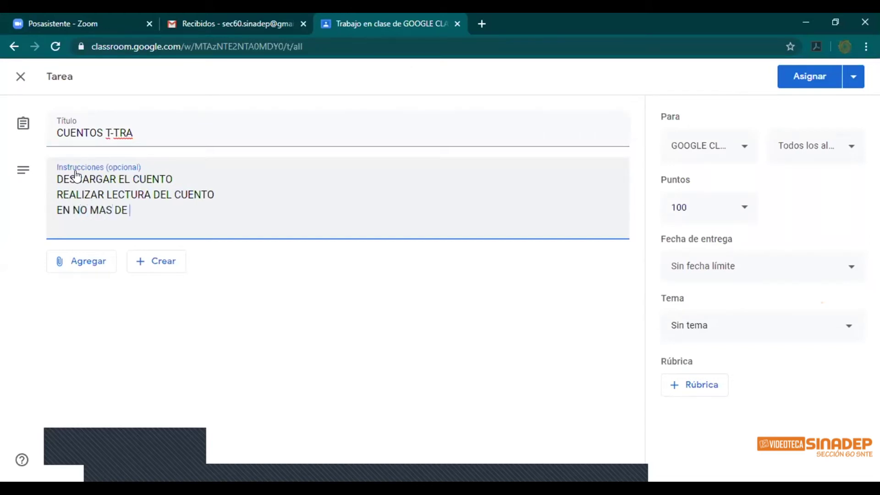
pyautogui.write(' MEDIA CUARTILLA')
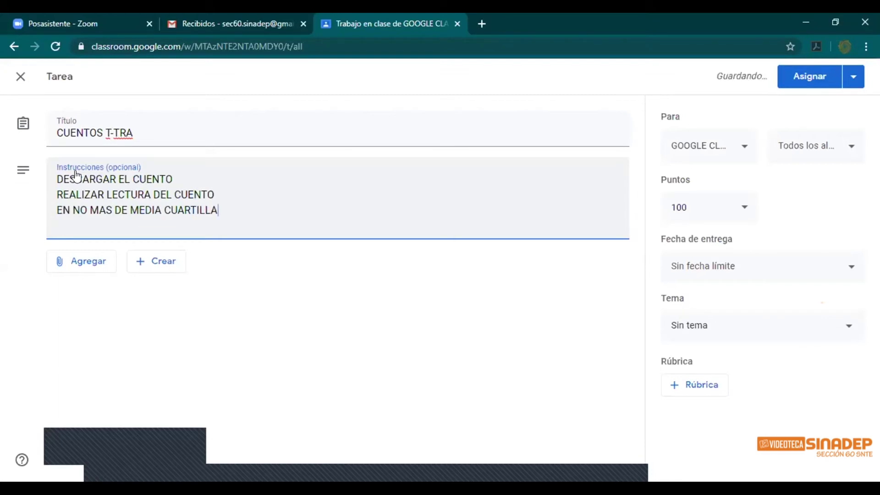
pyautogui.write(' DESCRI')
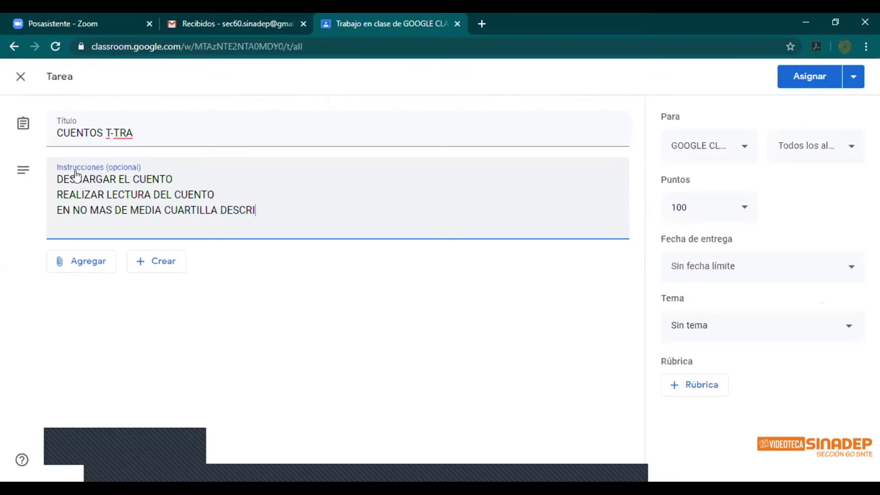
pyautogui.write('BIR A LOS PERSO')
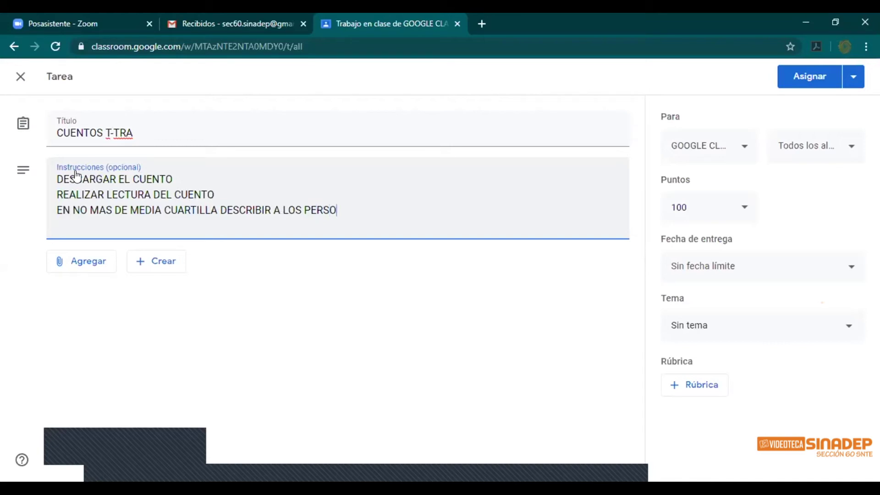
pyautogui.write('NAJES DEL CUENTO')
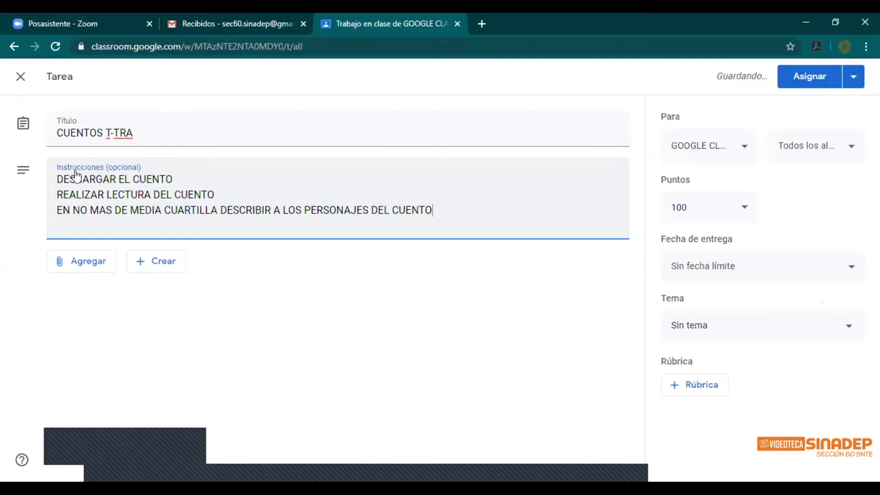
pyautogui.press('Return')
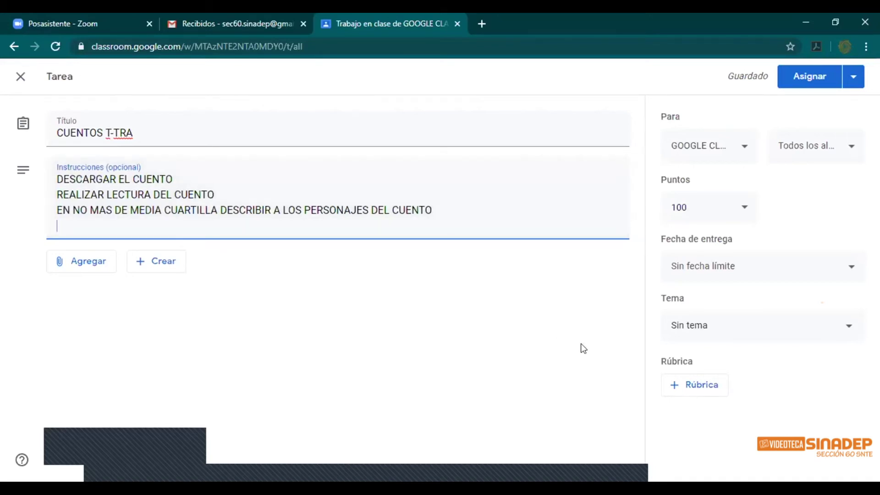
# Open the form for creating a rubric, examine its criterion, points and level fields, and discard the rubric
pyautogui.click(691, 384)
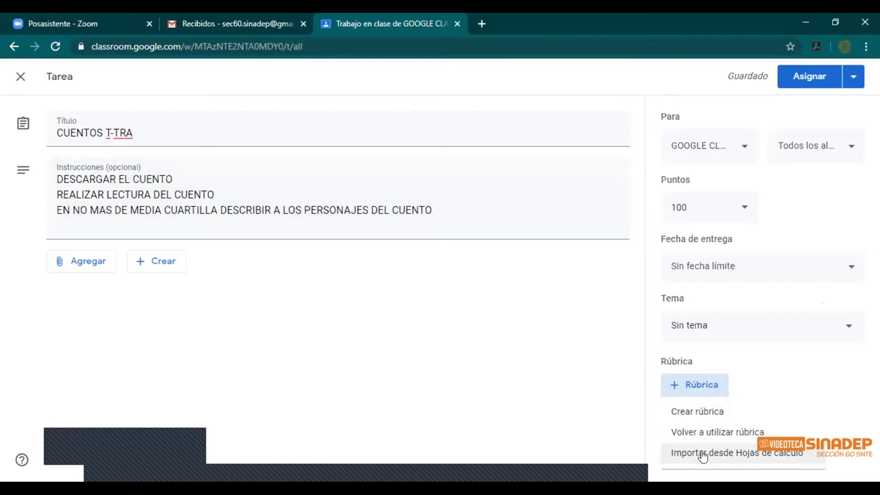
pyautogui.click(696, 412)
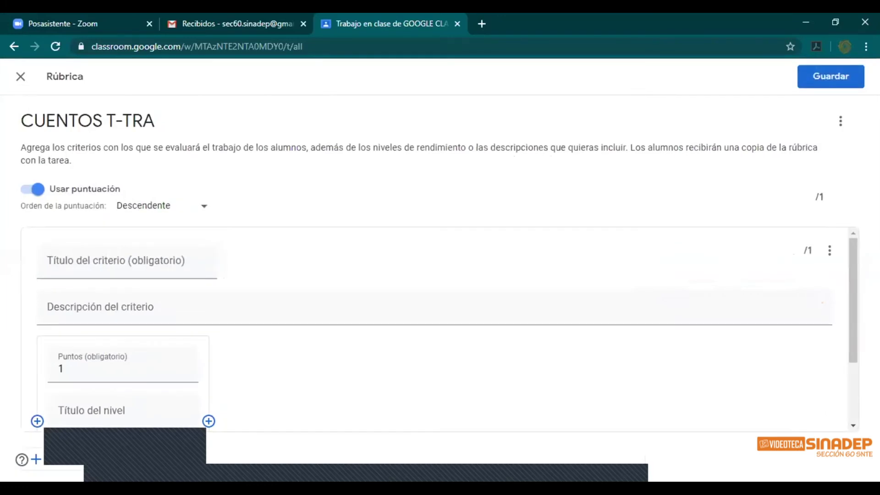
pyautogui.moveTo(850, 272); pyautogui.dragTo(850, 274)
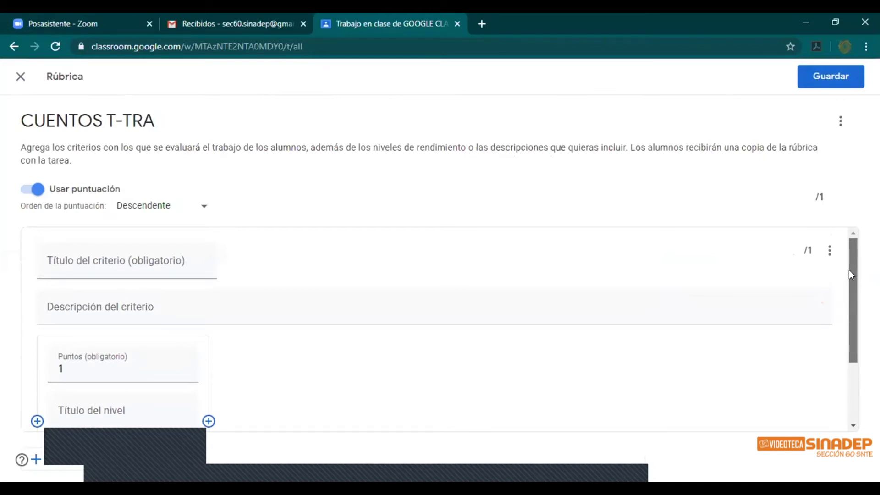
pyautogui.moveTo(848, 270); pyautogui.dragTo(843, 331)
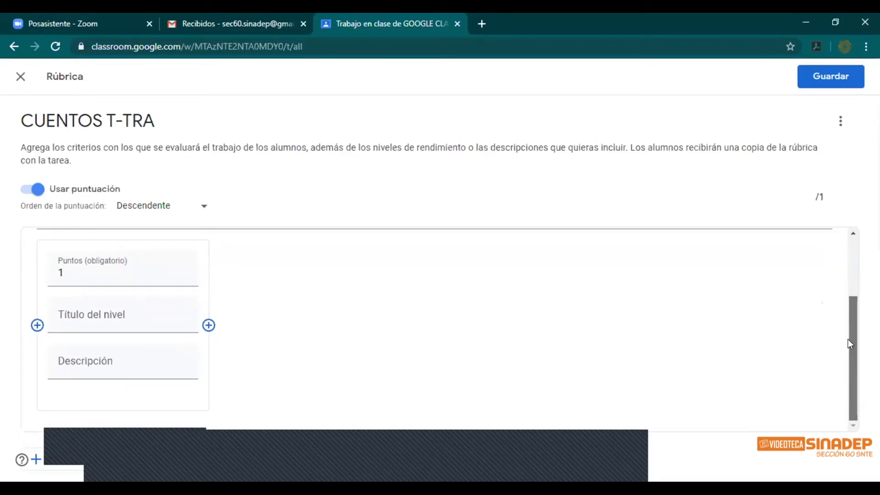
pyautogui.moveTo(846, 349)
pyautogui.mouseDown()
pyautogui.moveTo(848, 273)
pyautogui.moveTo(848, 337)
pyautogui.mouseUp()
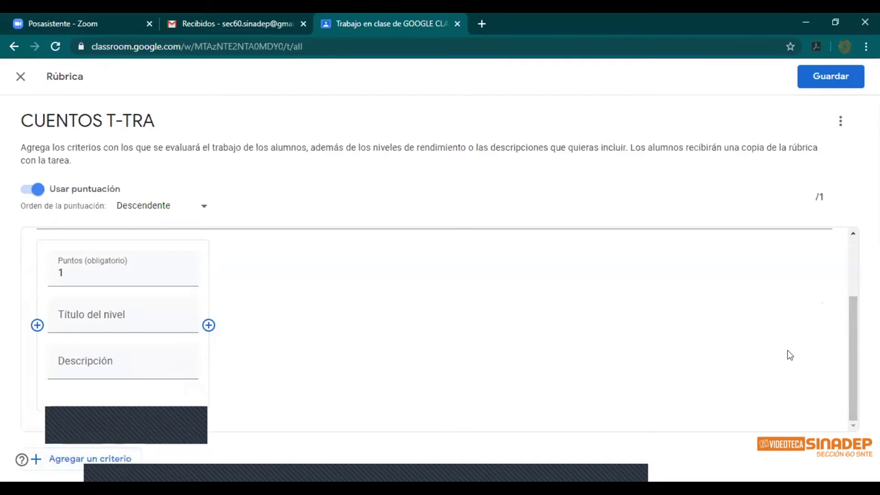
pyautogui.moveTo(850, 350); pyautogui.dragTo(845, 257)
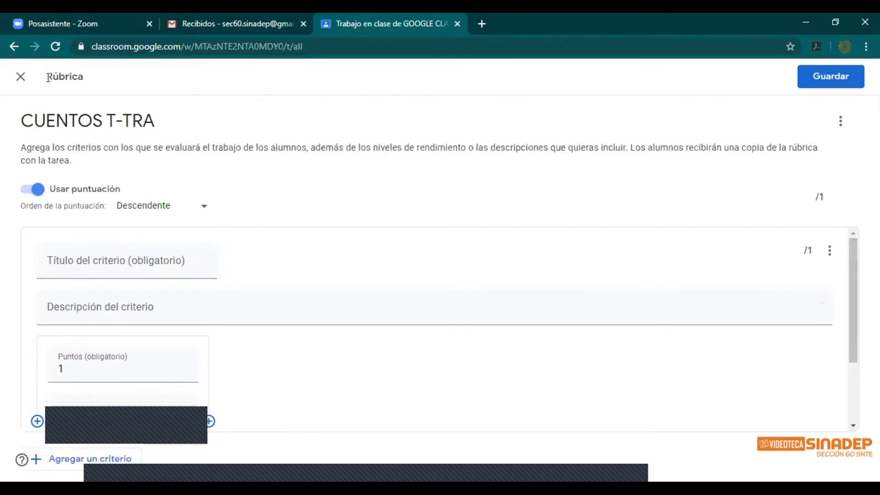
pyautogui.click(19, 76)
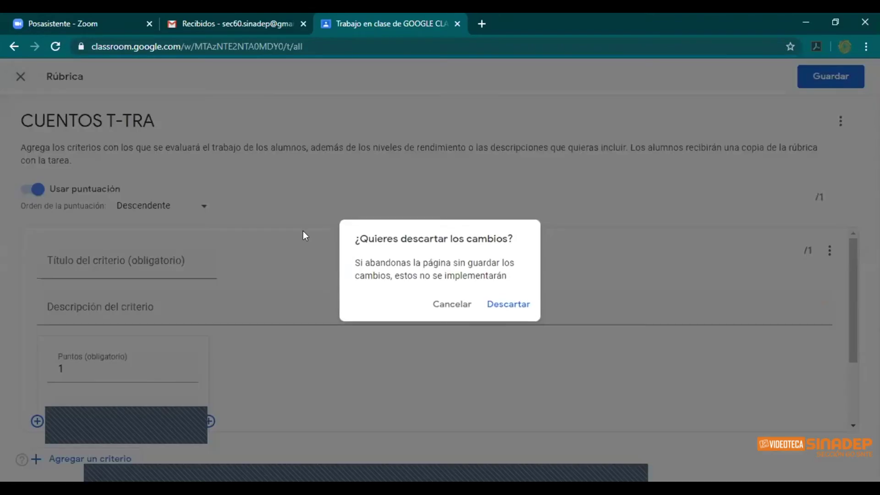
pyautogui.click(499, 304)
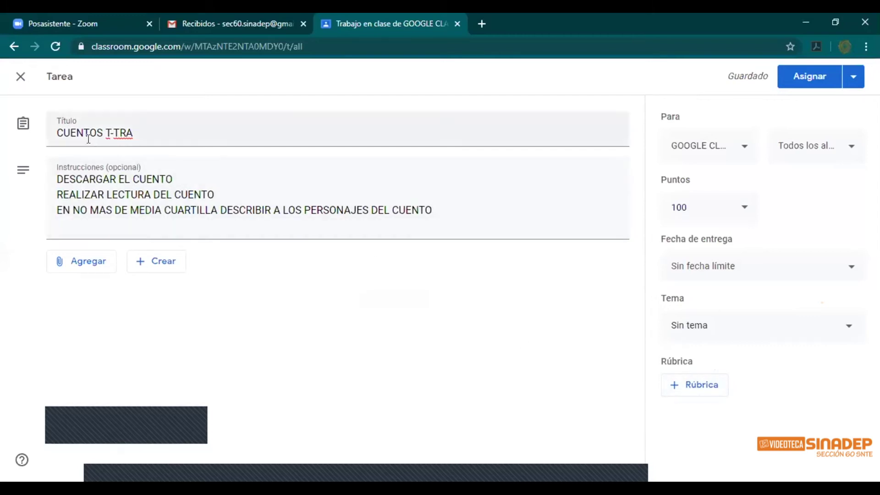
# Attach the file 1.pdf from the computer's Mas Justo folder to the assignment
pyautogui.click(91, 262)
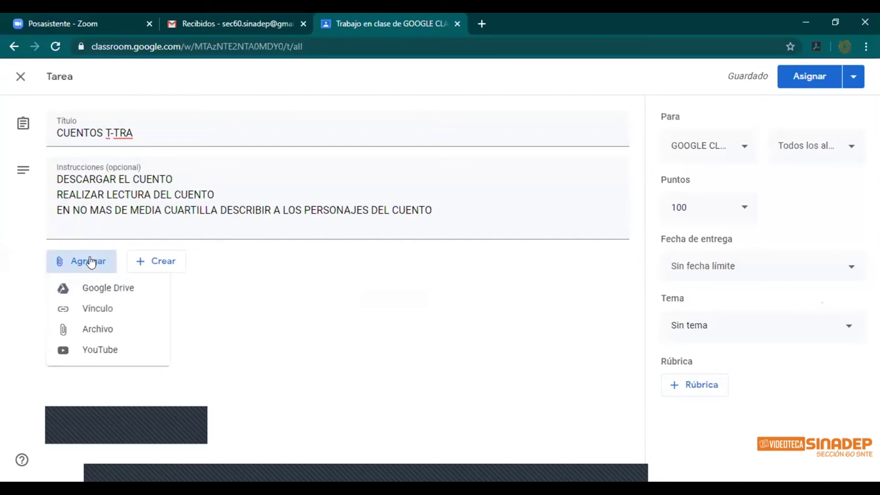
pyautogui.click(97, 330)
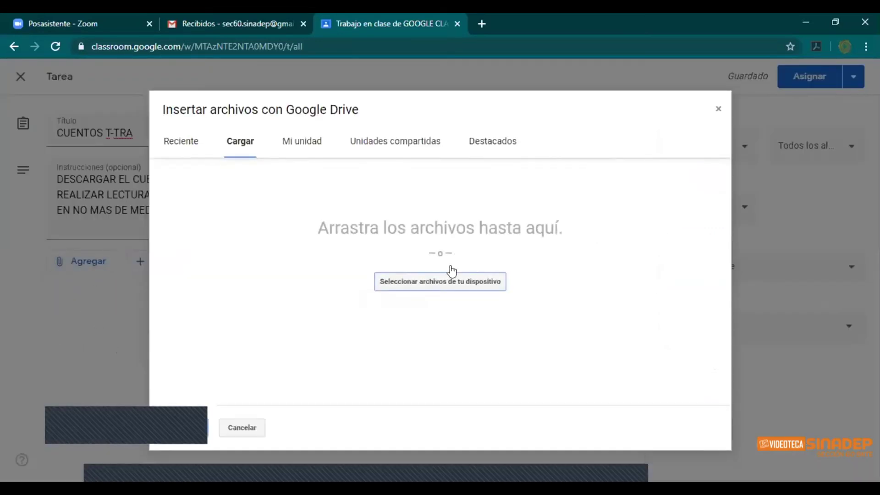
pyautogui.click(440, 281)
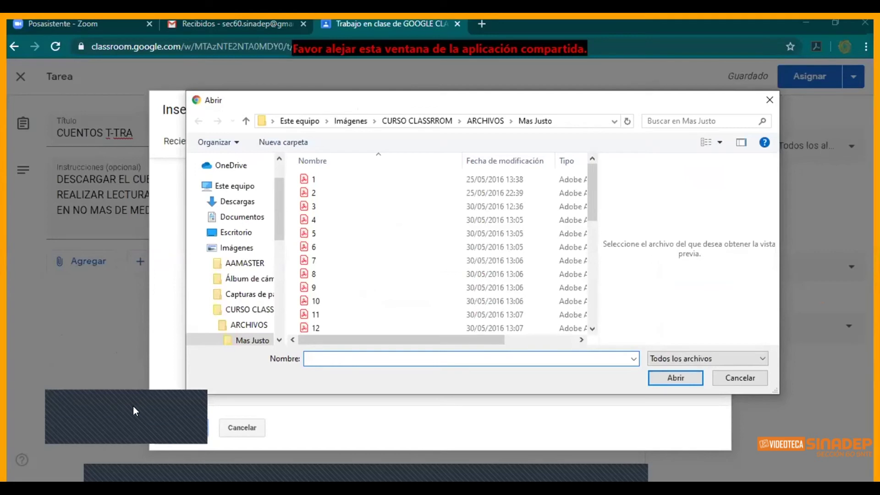
pyautogui.click(311, 180)
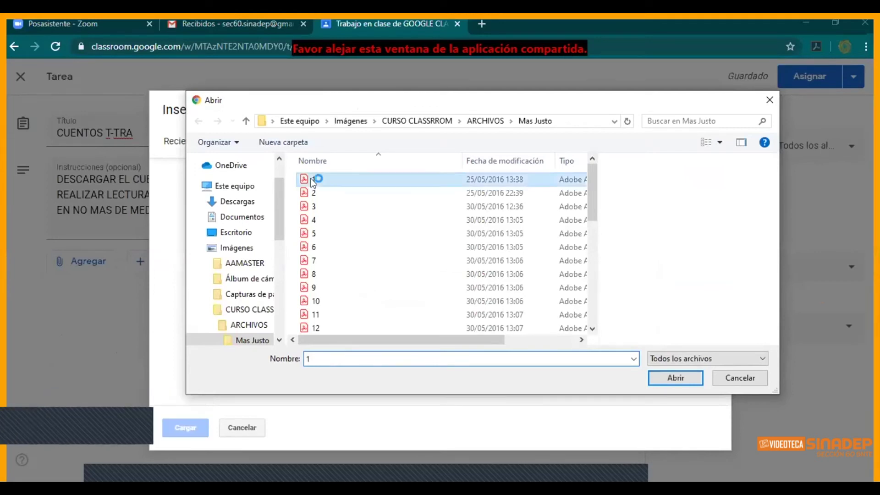
pyautogui.click(659, 374)
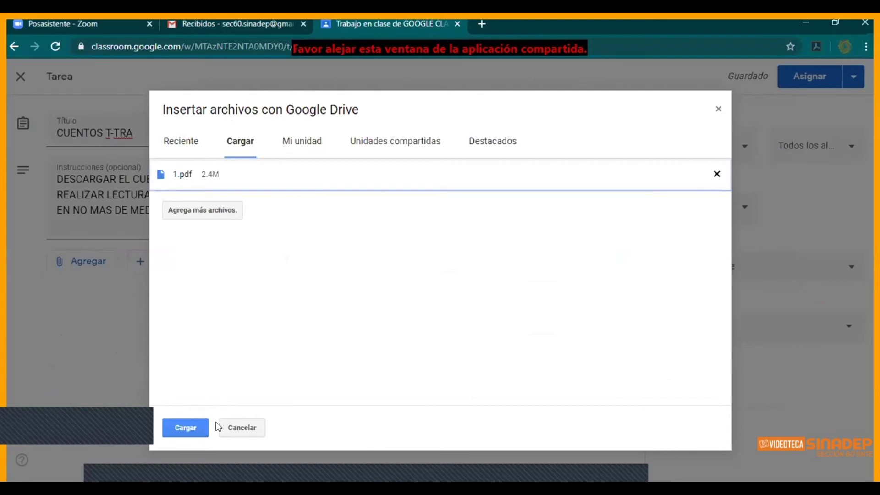
pyautogui.click(185, 428)
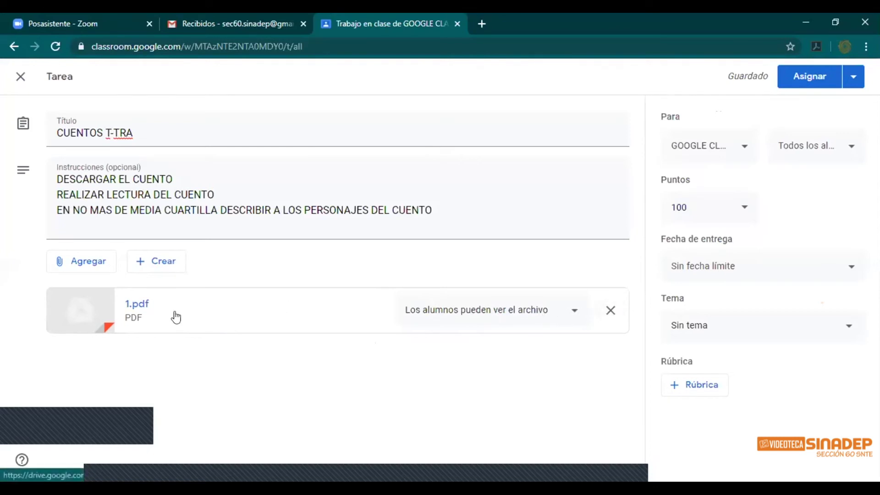
# Check the student access options for 1.pdf, keeping "Los alumnos pueden ver el archivo", and look at the alternatives for the points value
pyautogui.click(574, 314)
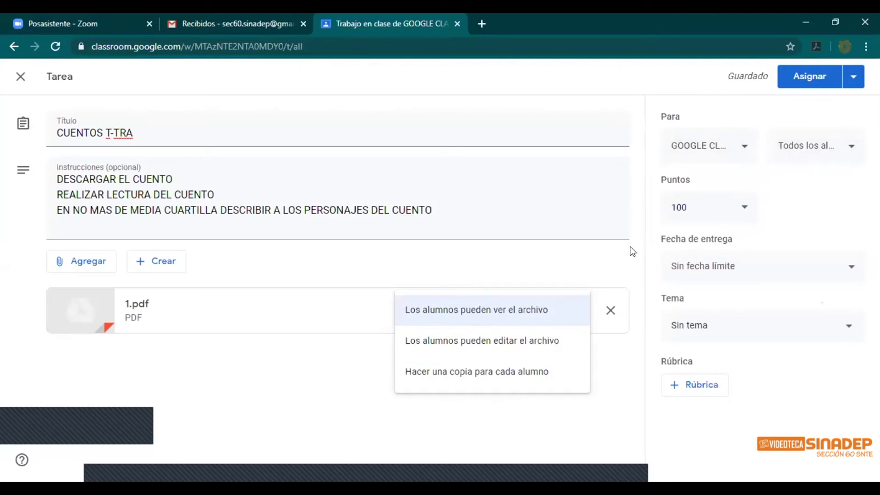
pyautogui.click(454, 319)
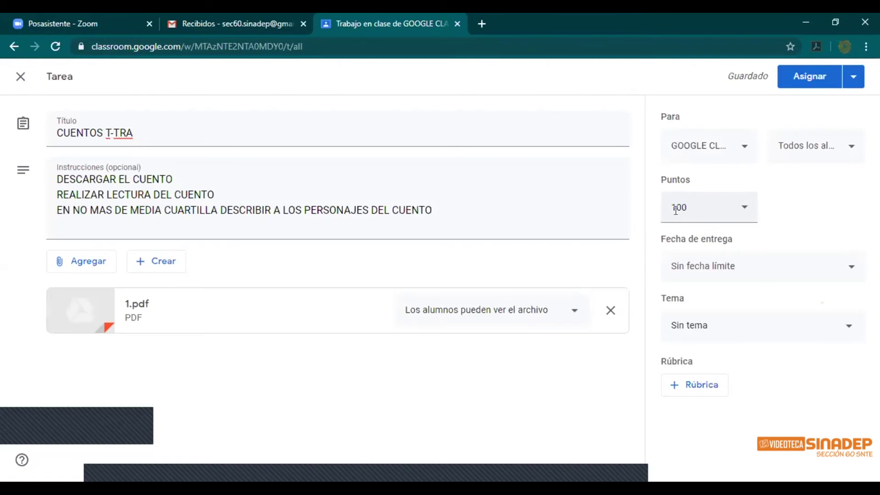
pyautogui.click(744, 210)
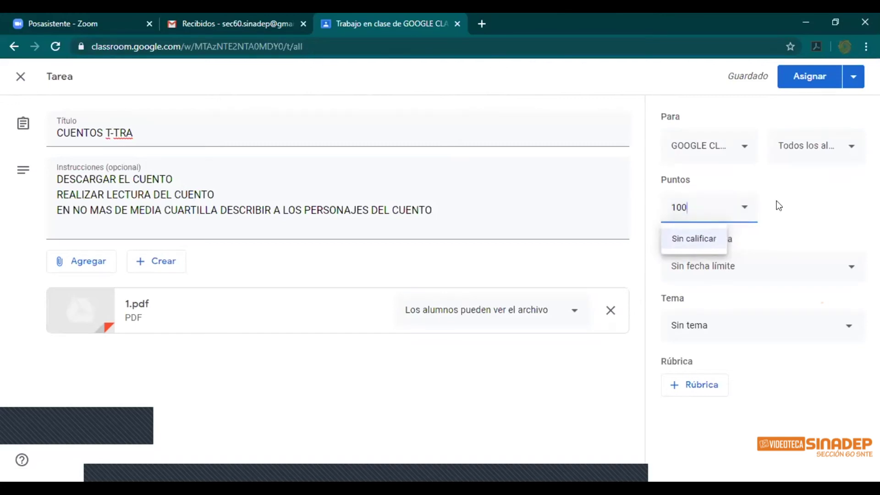
pyautogui.click(774, 184)
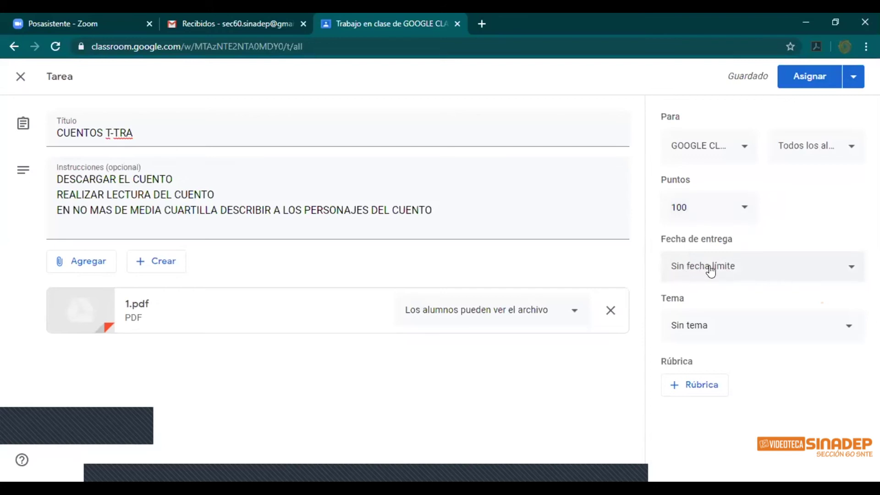
# Set the assignment's due date to 22 May 2020 with a deadline time of 17:30
pyautogui.click(851, 271)
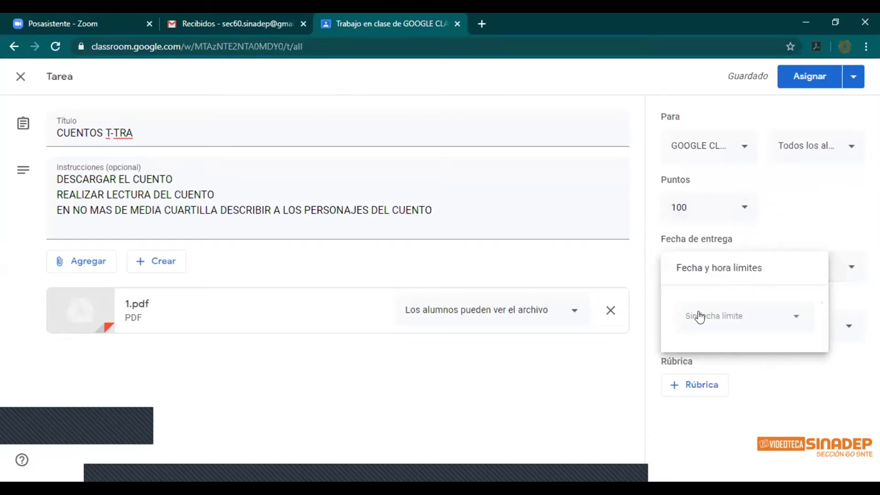
pyautogui.click(794, 319)
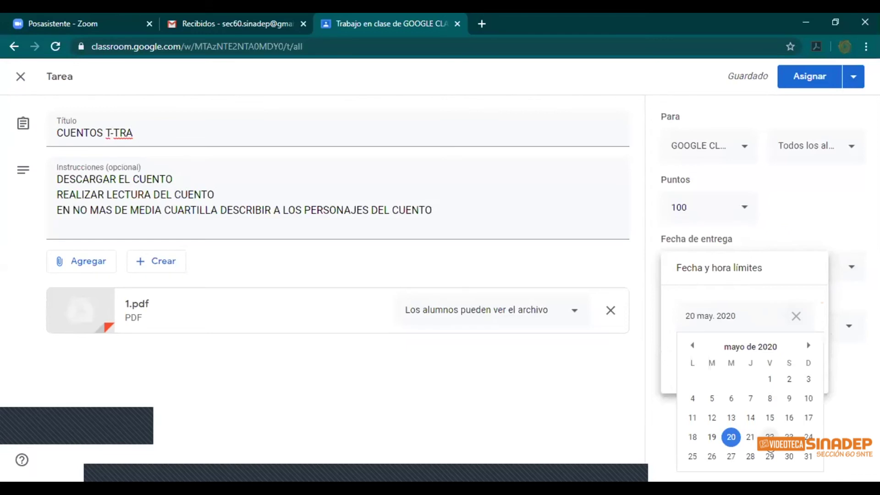
pyautogui.click(769, 439)
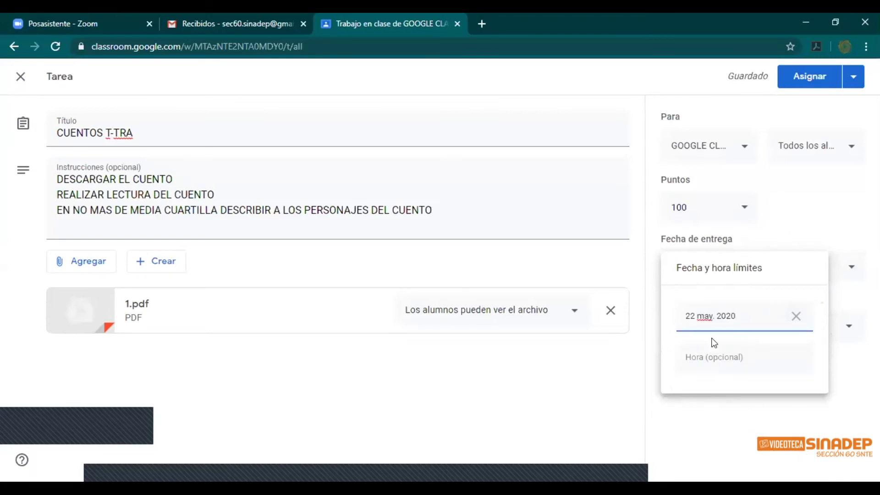
pyautogui.click(692, 359)
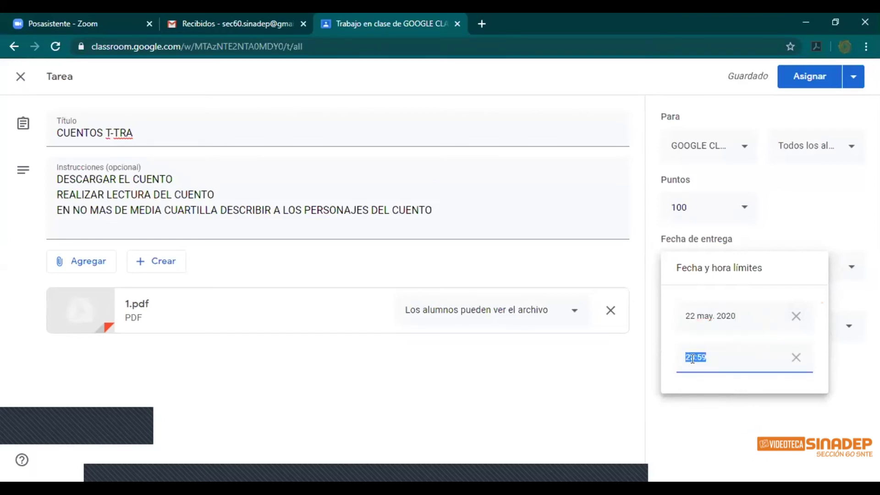
pyautogui.write('1')
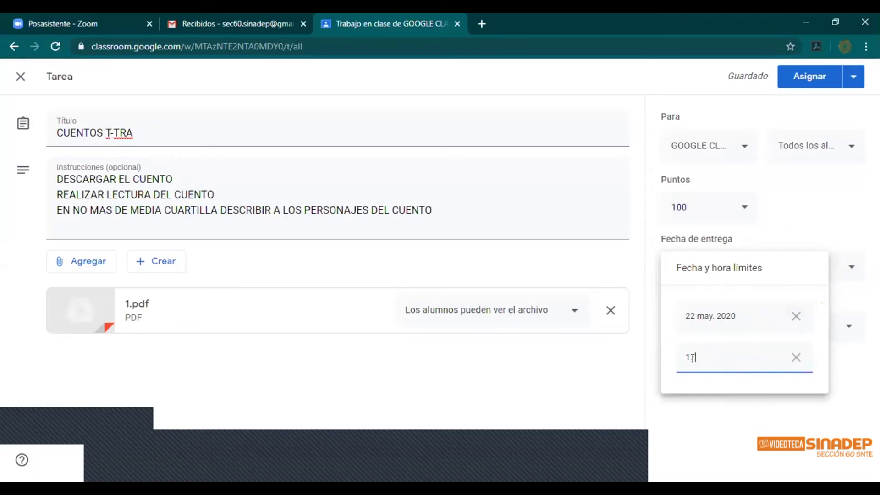
pyautogui.write('30')
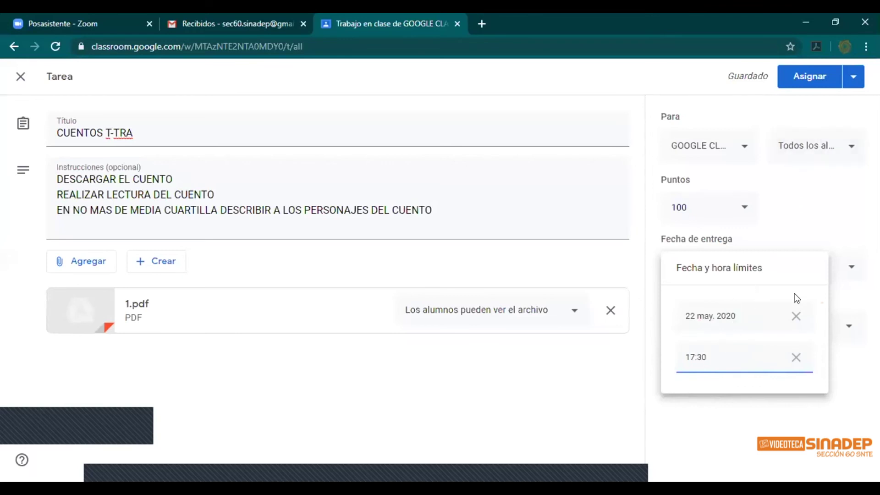
# Change the due date to 21 May 2020 and check the available topics without choosing one
pyautogui.click(743, 320)
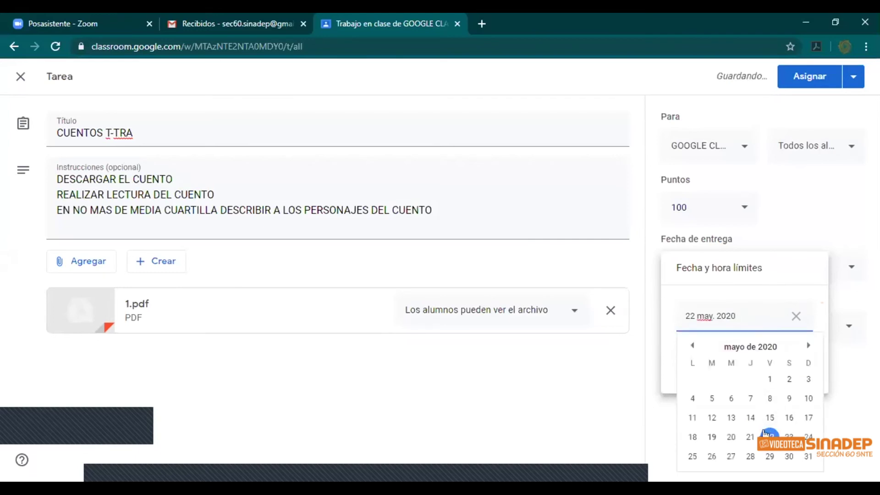
pyautogui.click(750, 436)
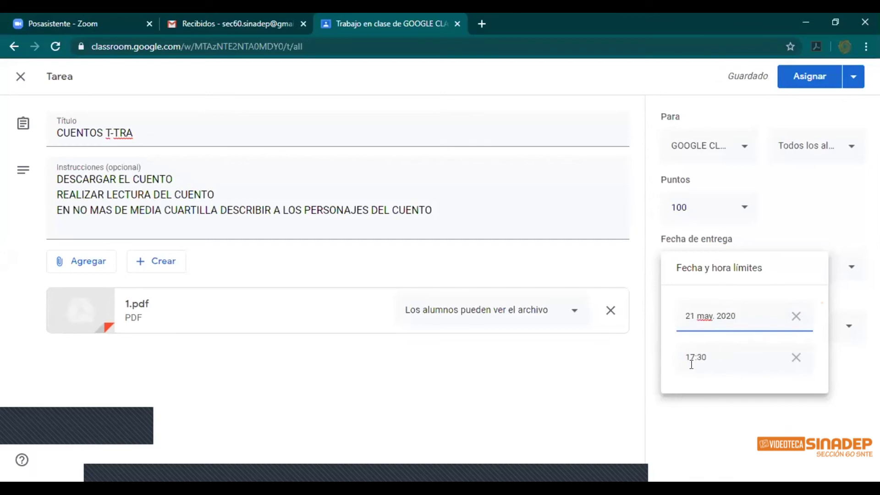
pyautogui.click(795, 173)
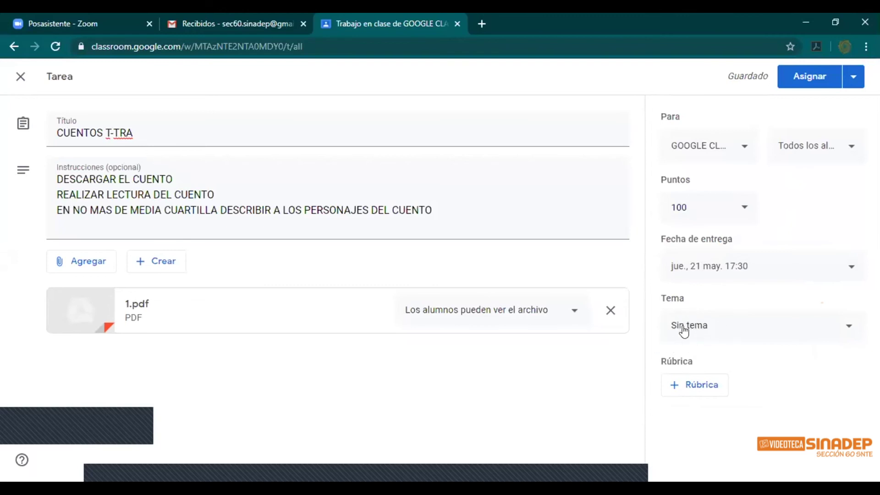
pyautogui.click(849, 329)
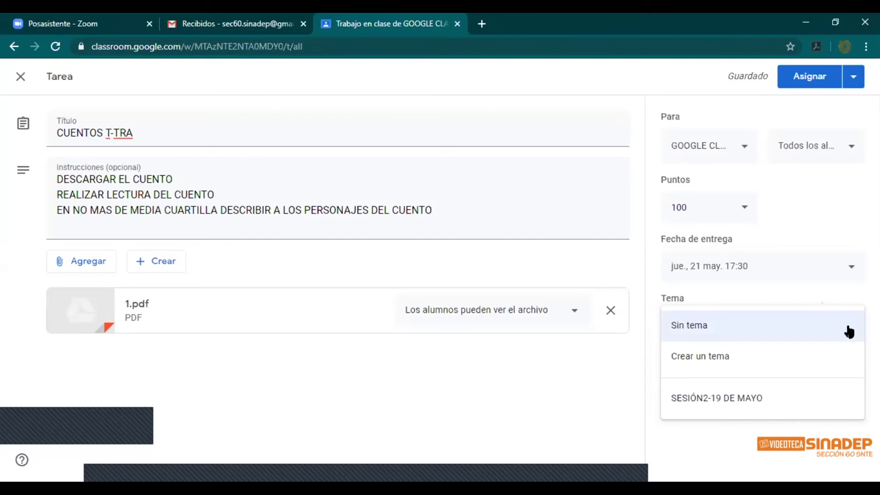
pyautogui.click(803, 233)
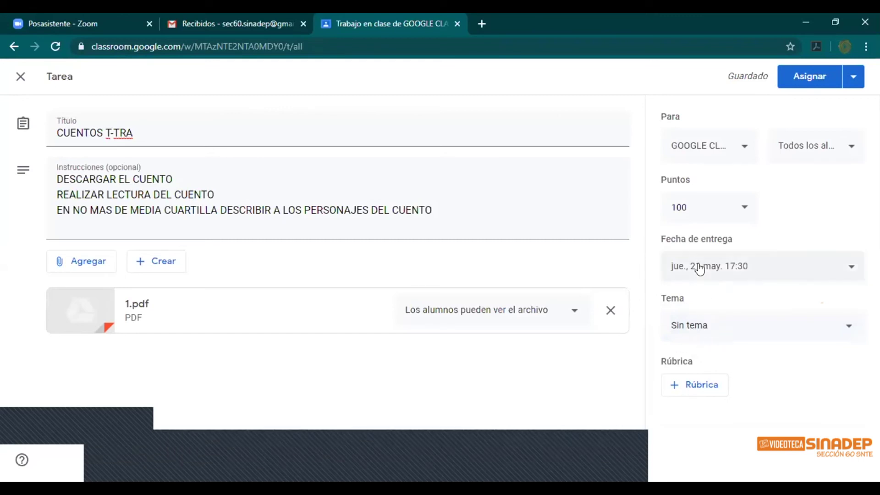
# Add the classes GRUPO 2 through GRUPO 7 as recipients of the assignment
pyautogui.click(743, 147)
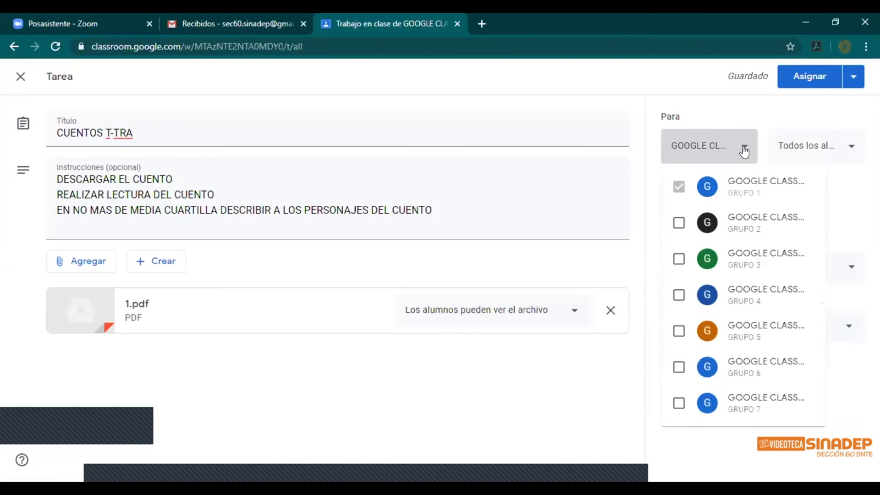
pyautogui.click(678, 259)
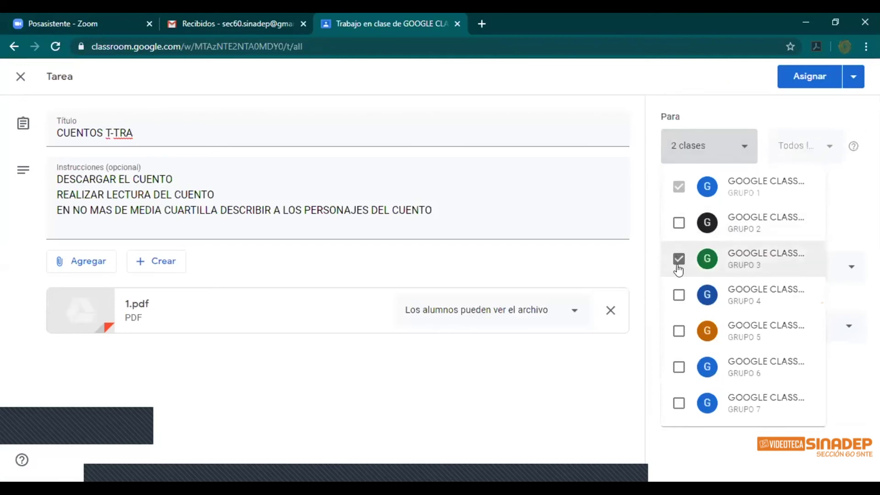
pyautogui.click(678, 224)
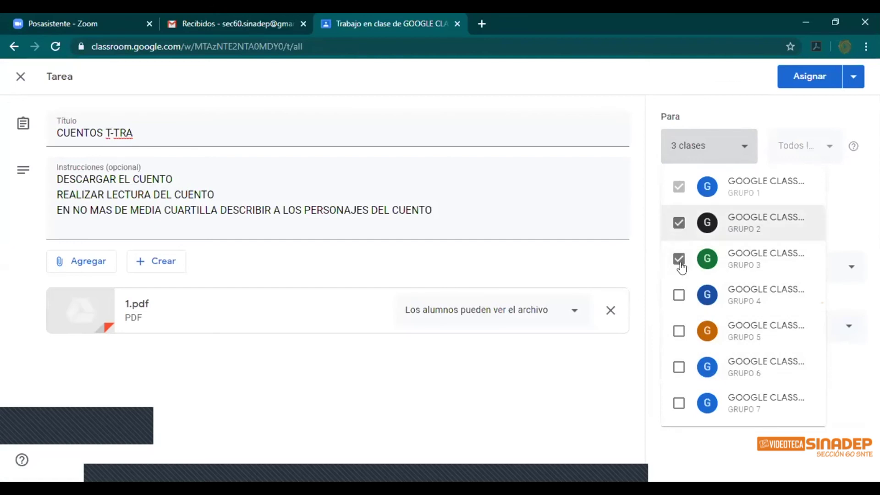
pyautogui.click(678, 295)
pyautogui.click(678, 332)
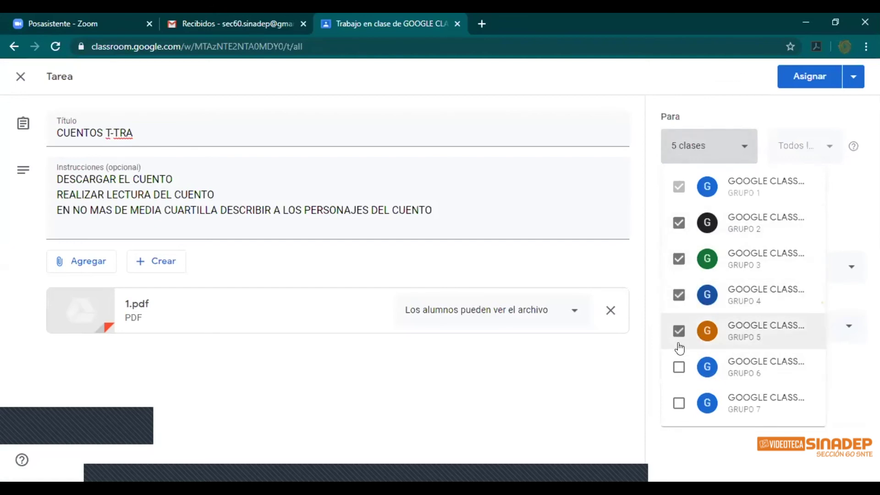
pyautogui.click(677, 366)
pyautogui.click(679, 402)
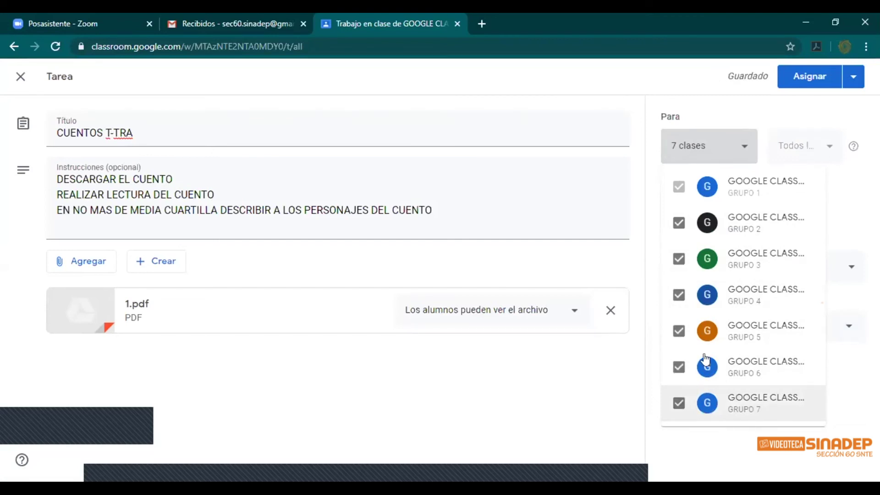
pyautogui.click(717, 120)
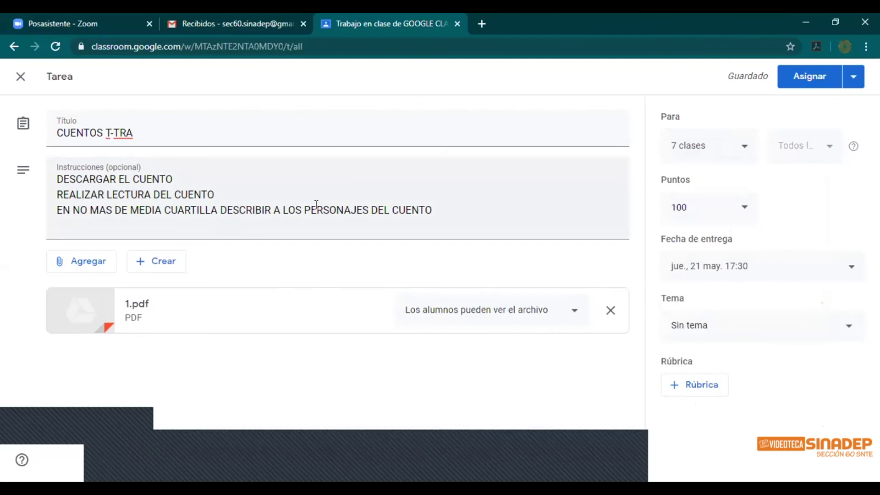
# Add a fourth instruction line reading "SUBIR EVIDENCIA"
pyautogui.click(432, 208)
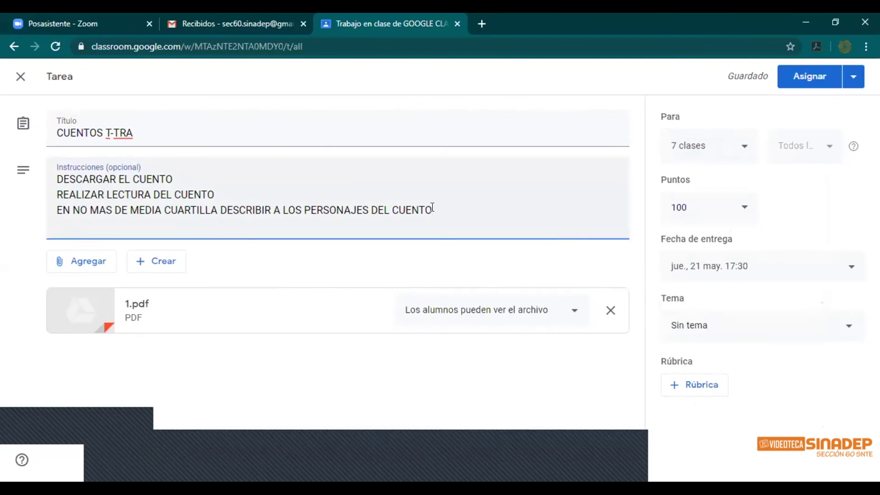
pyautogui.press('Return')
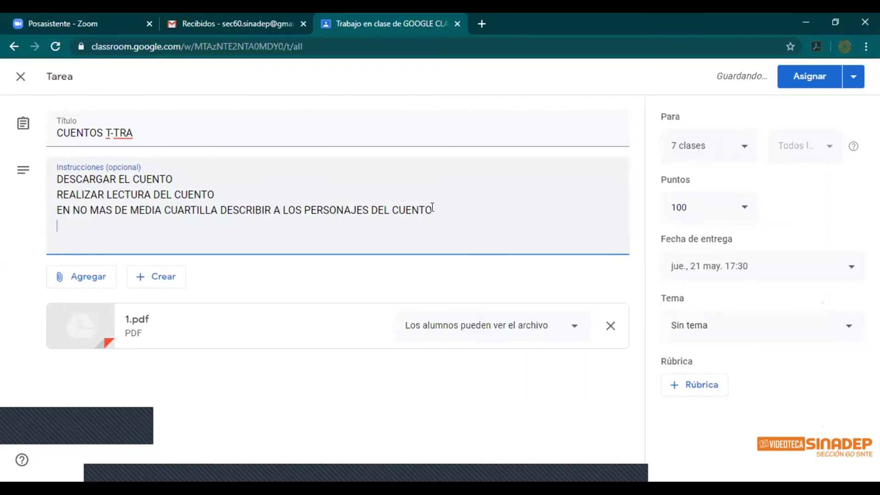
pyautogui.write('SUBIR EV')
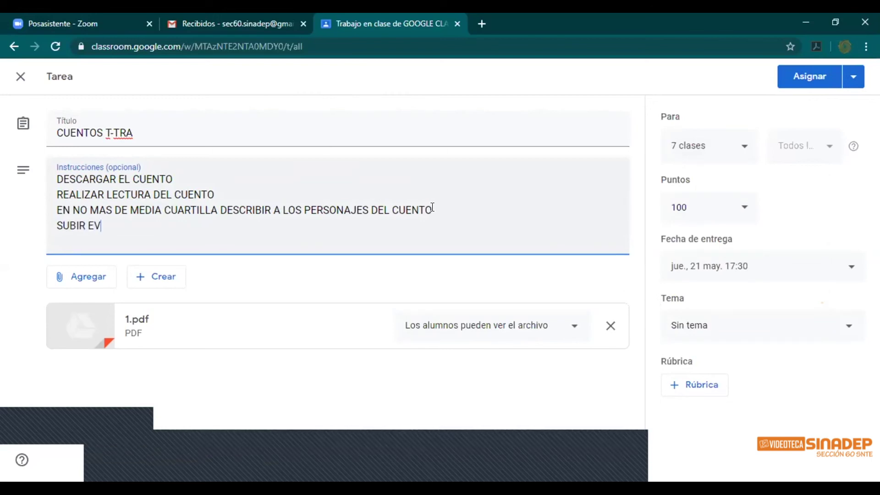
pyautogui.write('IDENCIA')
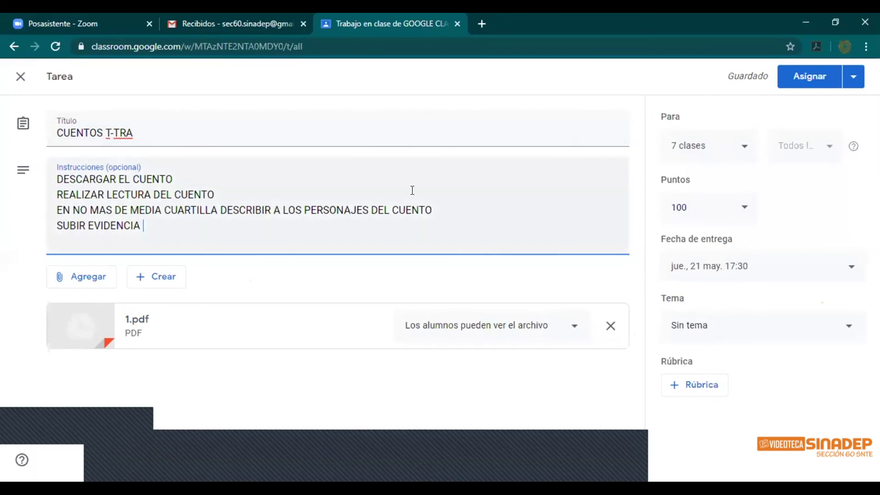
# Check the publishing alternatives and assign CUENTOS T-TRA to the selected classes
pyautogui.click(851, 78)
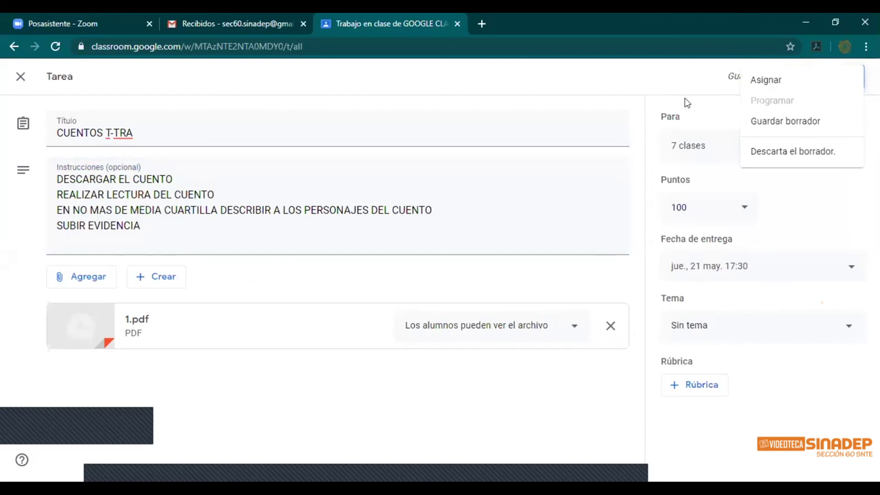
pyautogui.click(804, 82)
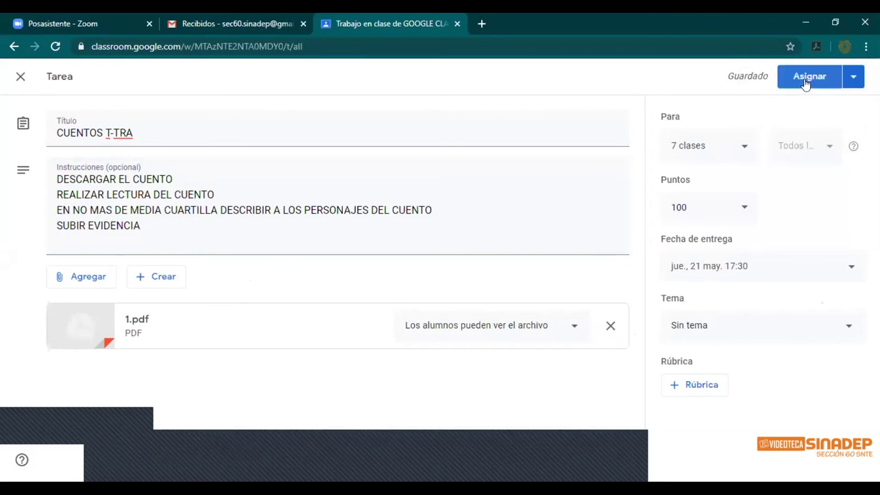
pyautogui.click(805, 83)
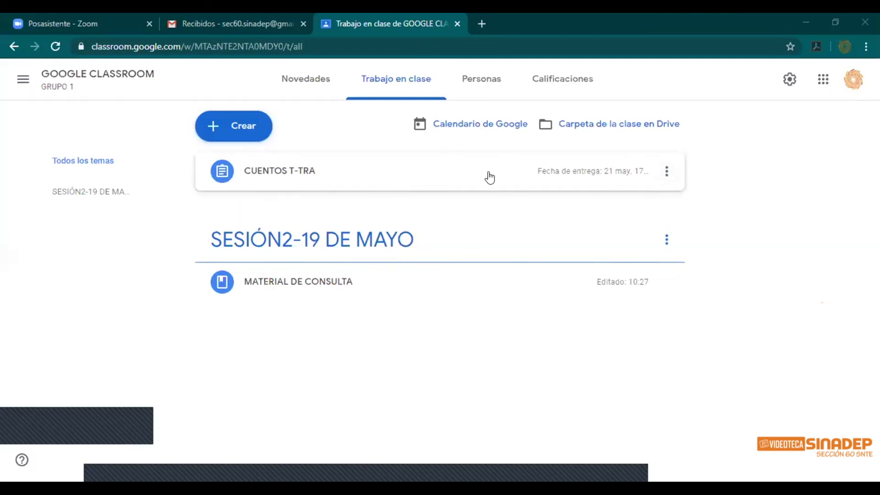
# File the published CUENTOS T-TRA assignment under the topic SESIÓN2-19 DE MAYO, and move MATERIAL DE CONSULTA above it
pyautogui.click(666, 173)
pyautogui.click(606, 210)
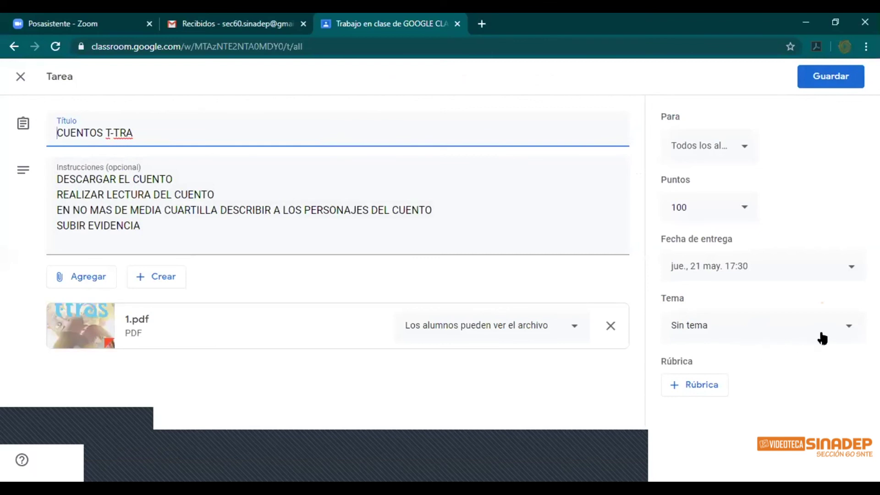
pyautogui.click(844, 328)
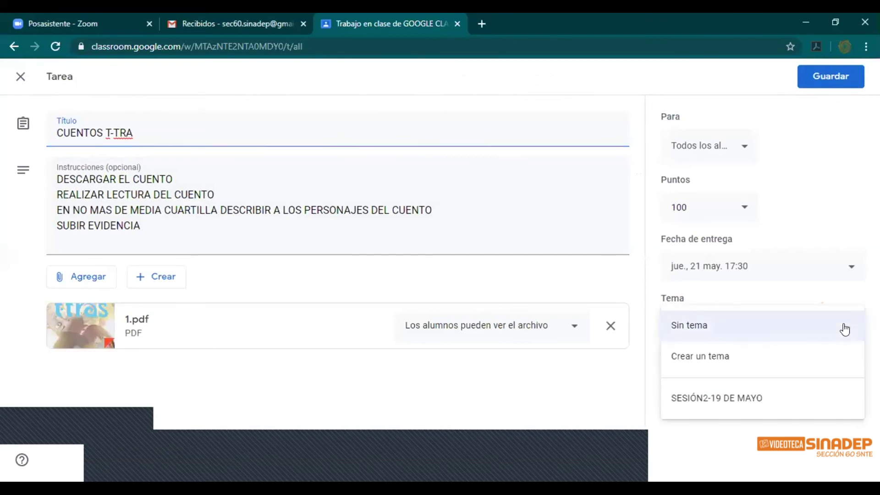
pyautogui.click(722, 398)
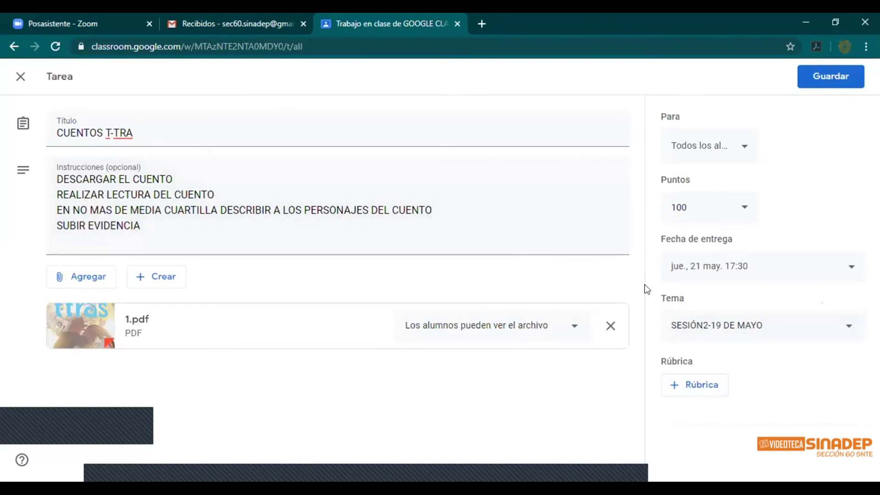
pyautogui.click(803, 79)
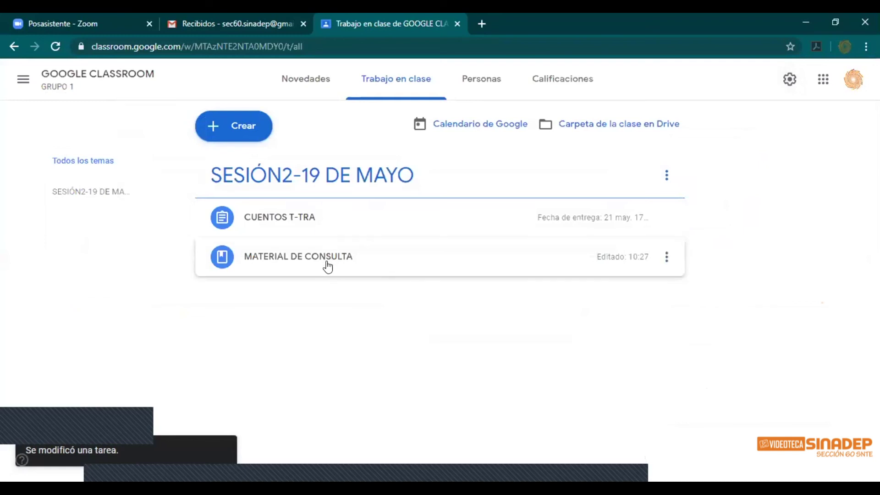
pyautogui.moveTo(310, 259); pyautogui.dragTo(310, 203)
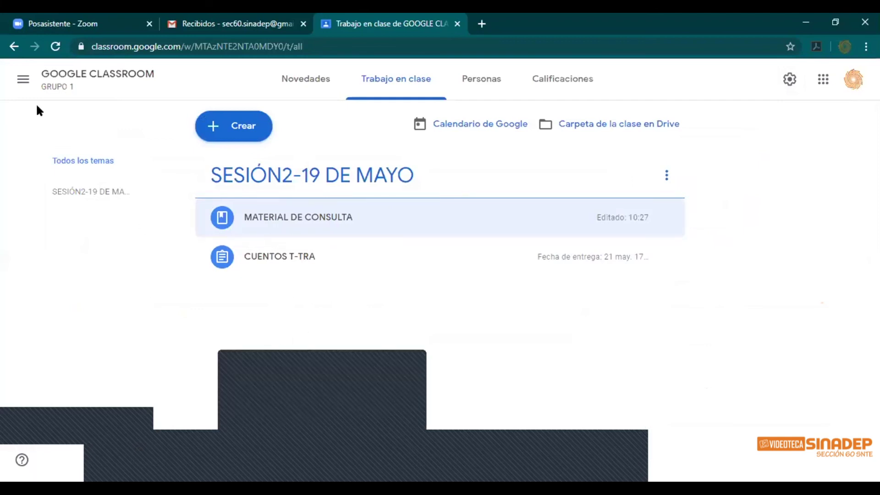
# Return to the class overview, open GRUPO 1, and examine the new posts in its Novedades stream and classwork list
pyautogui.click(23, 80)
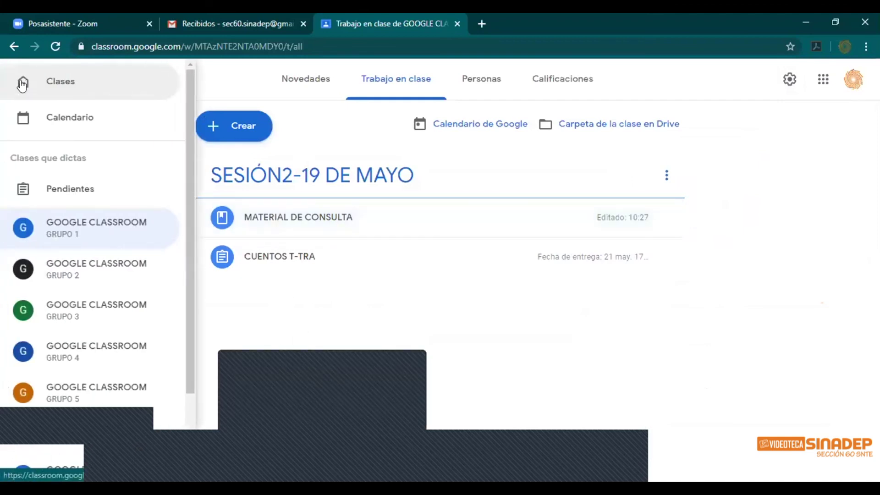
pyautogui.click(10, 45)
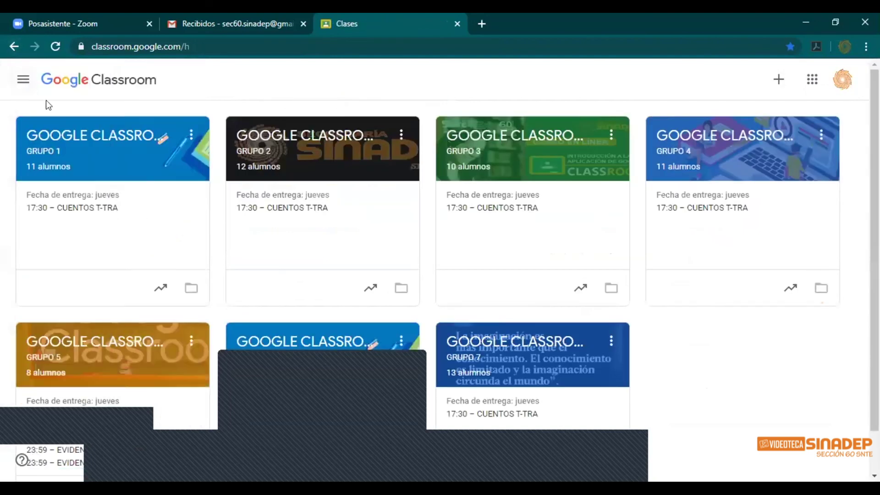
pyautogui.click(118, 137)
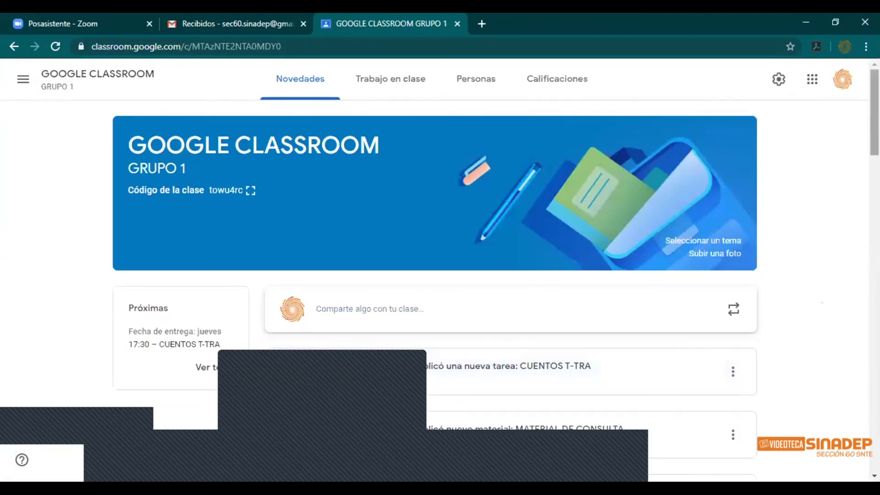
pyautogui.scroll(-3, 874, 112)
pyautogui.scroll(-3, 435, 275)
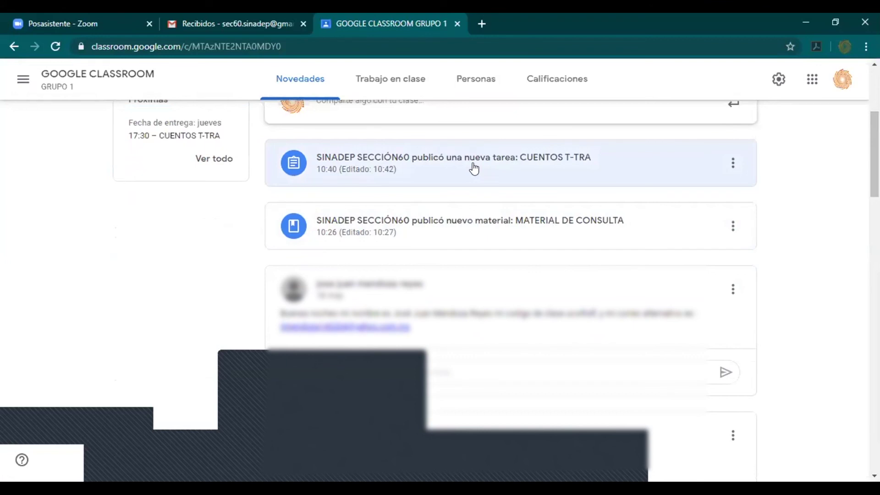
pyautogui.click(388, 83)
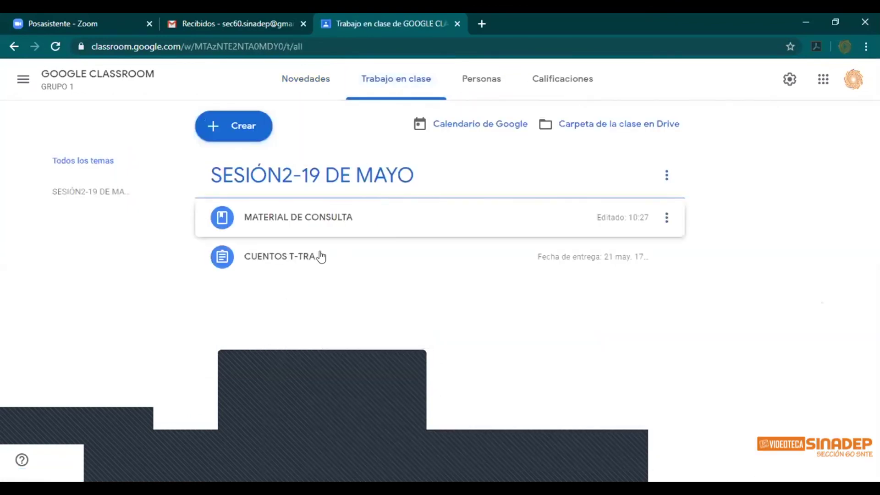
pyautogui.click(316, 83)
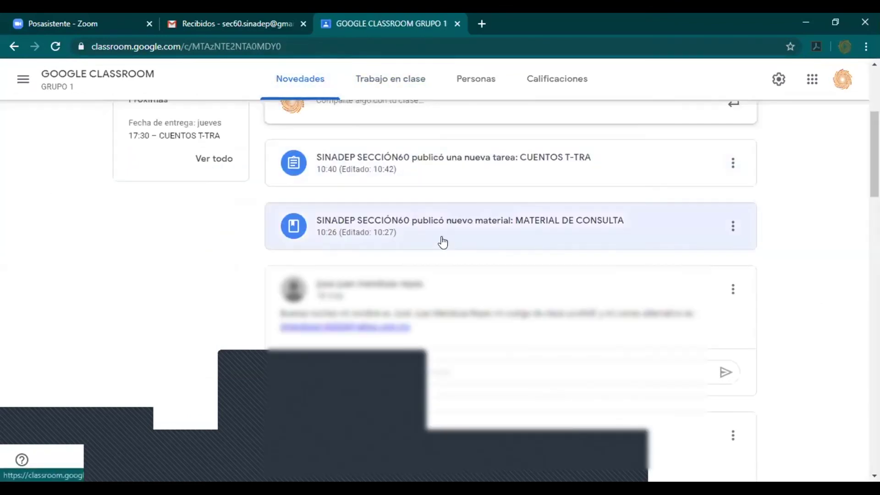